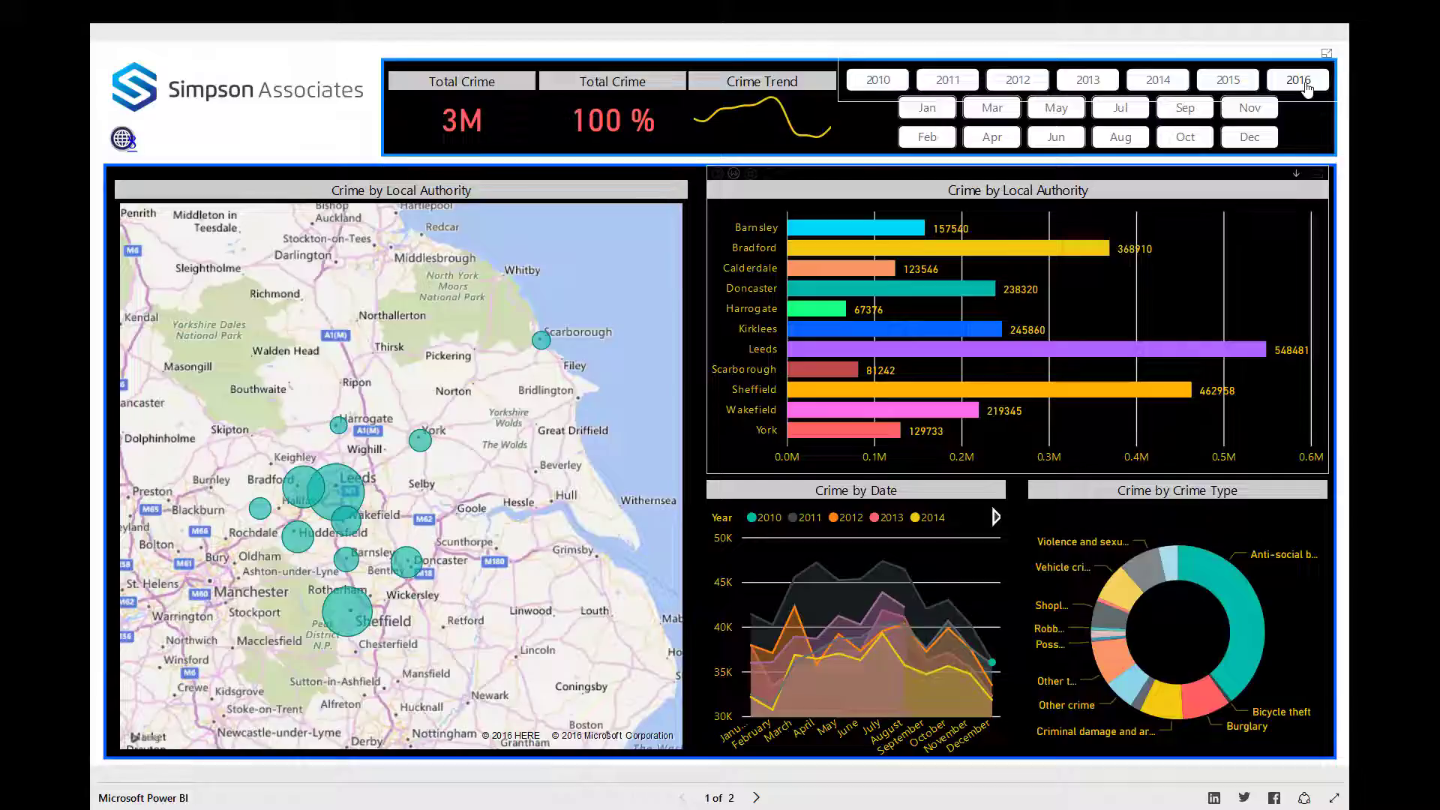
Check the Leeds and Sheffield tooltips, toggle the Anti-social behaviour filter, then drill Leeds into crime types
{"action": "mouse_move", "coordinate": [1245, 355]}
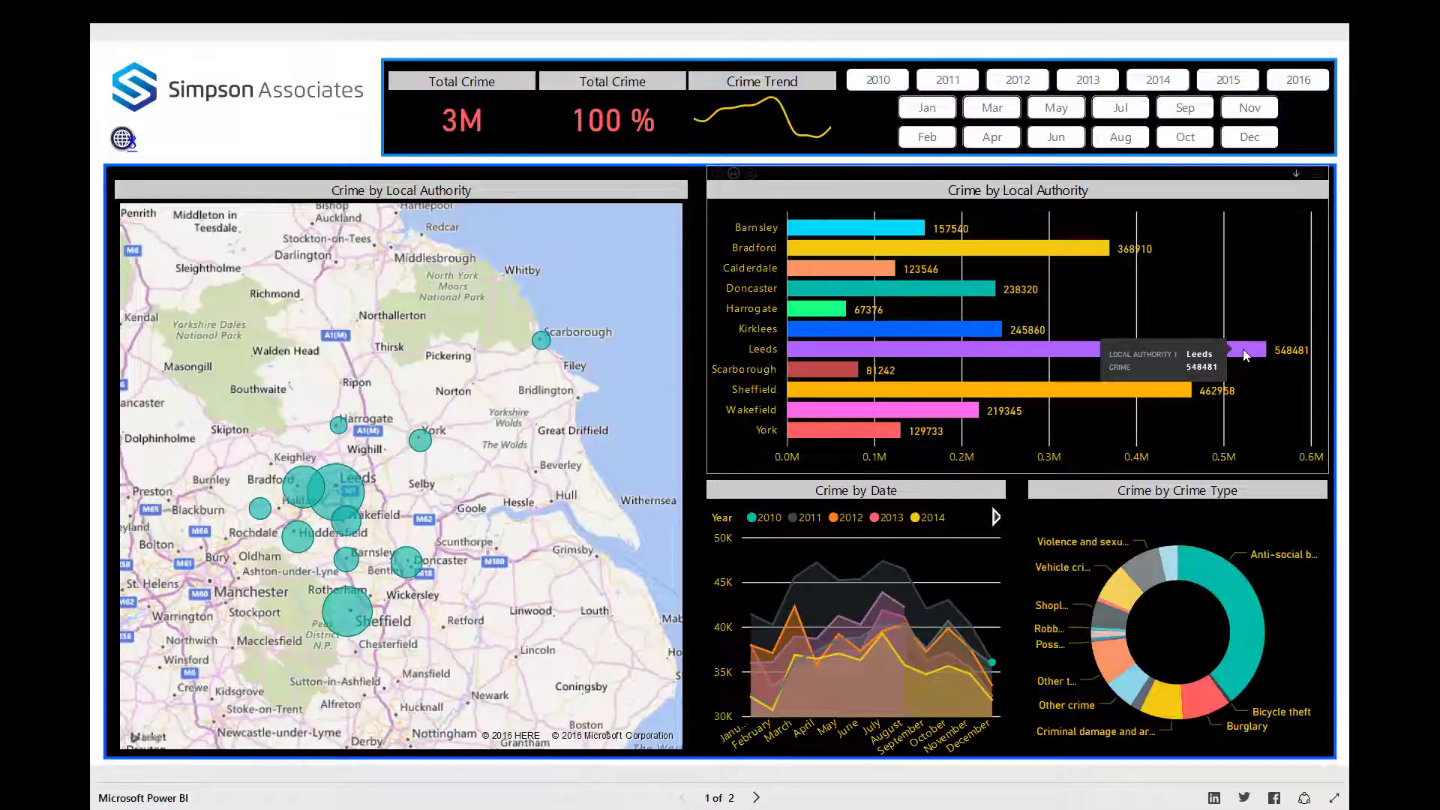
{"action": "mouse_move", "coordinate": [1181, 396]}
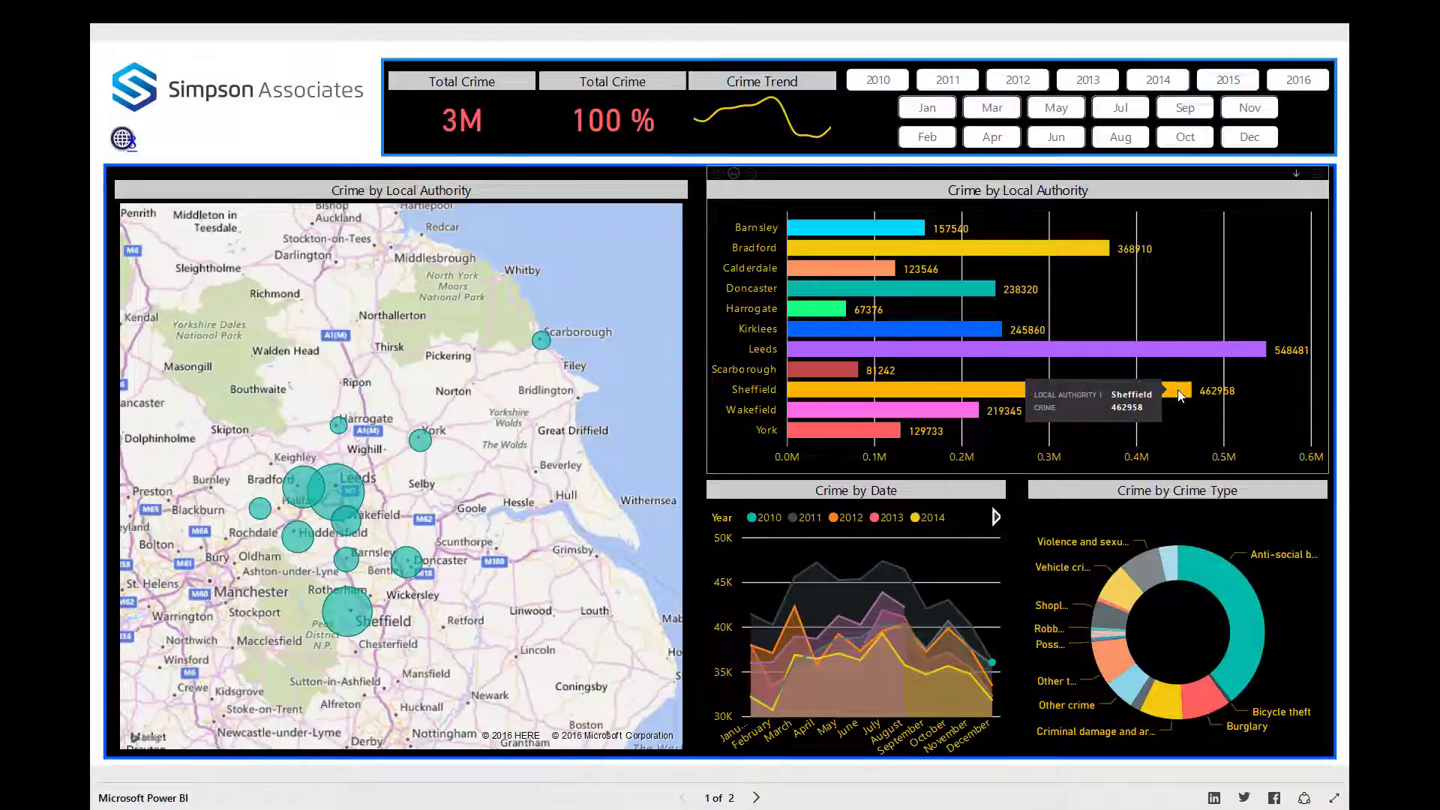
{"action": "mouse_move", "coordinate": [1236, 602]}
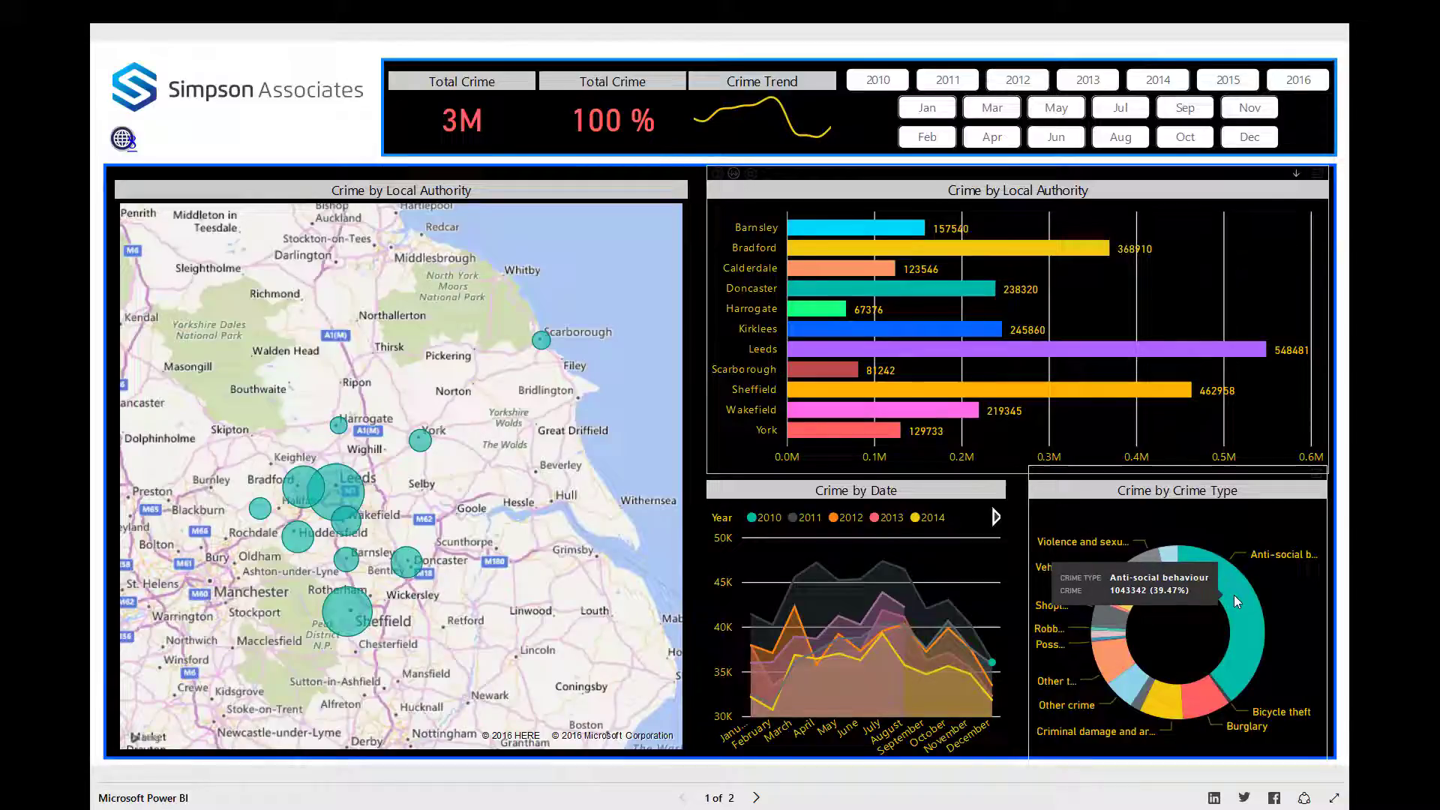
{"action": "left_click", "coordinate": [1235, 596]}
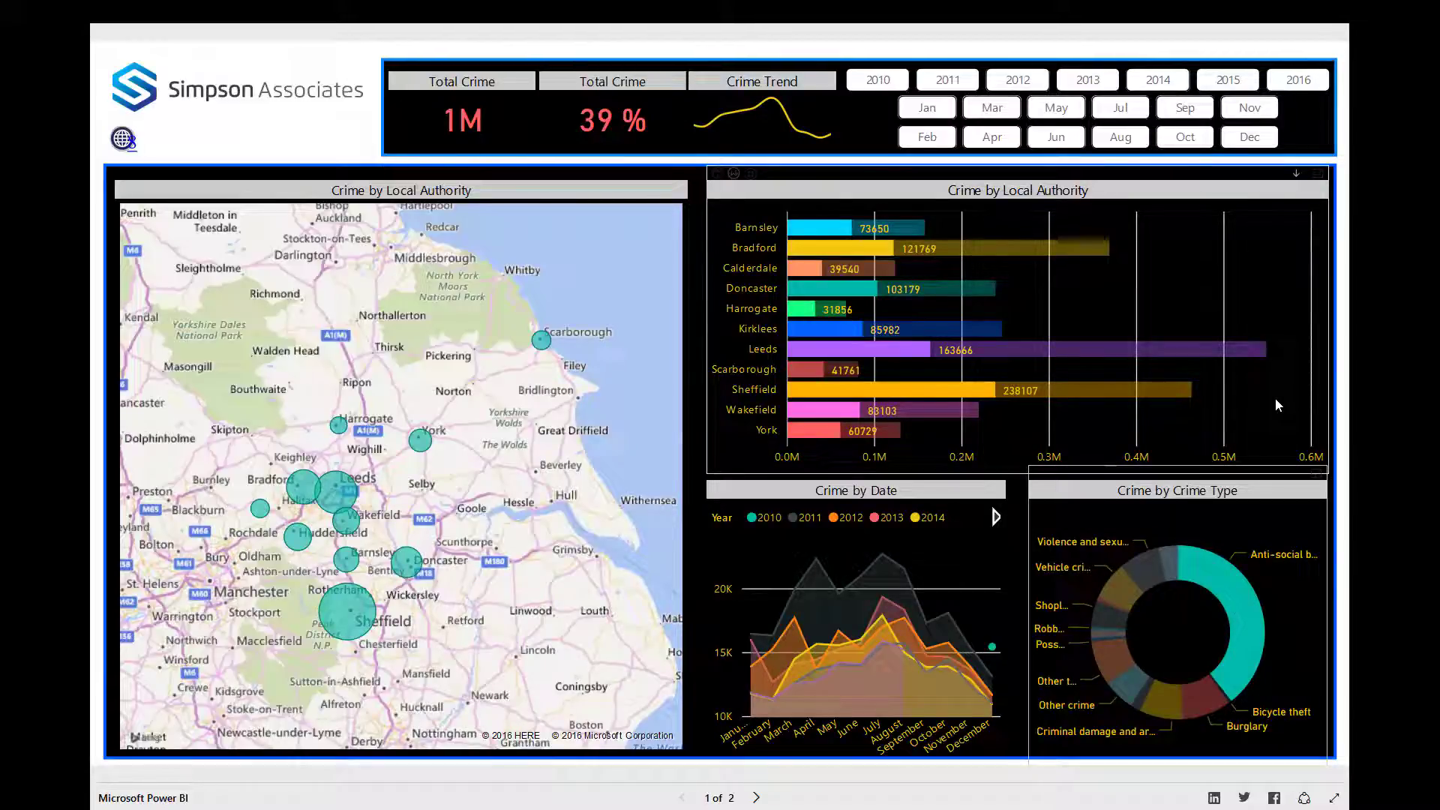
{"action": "left_click", "coordinate": [1298, 176]}
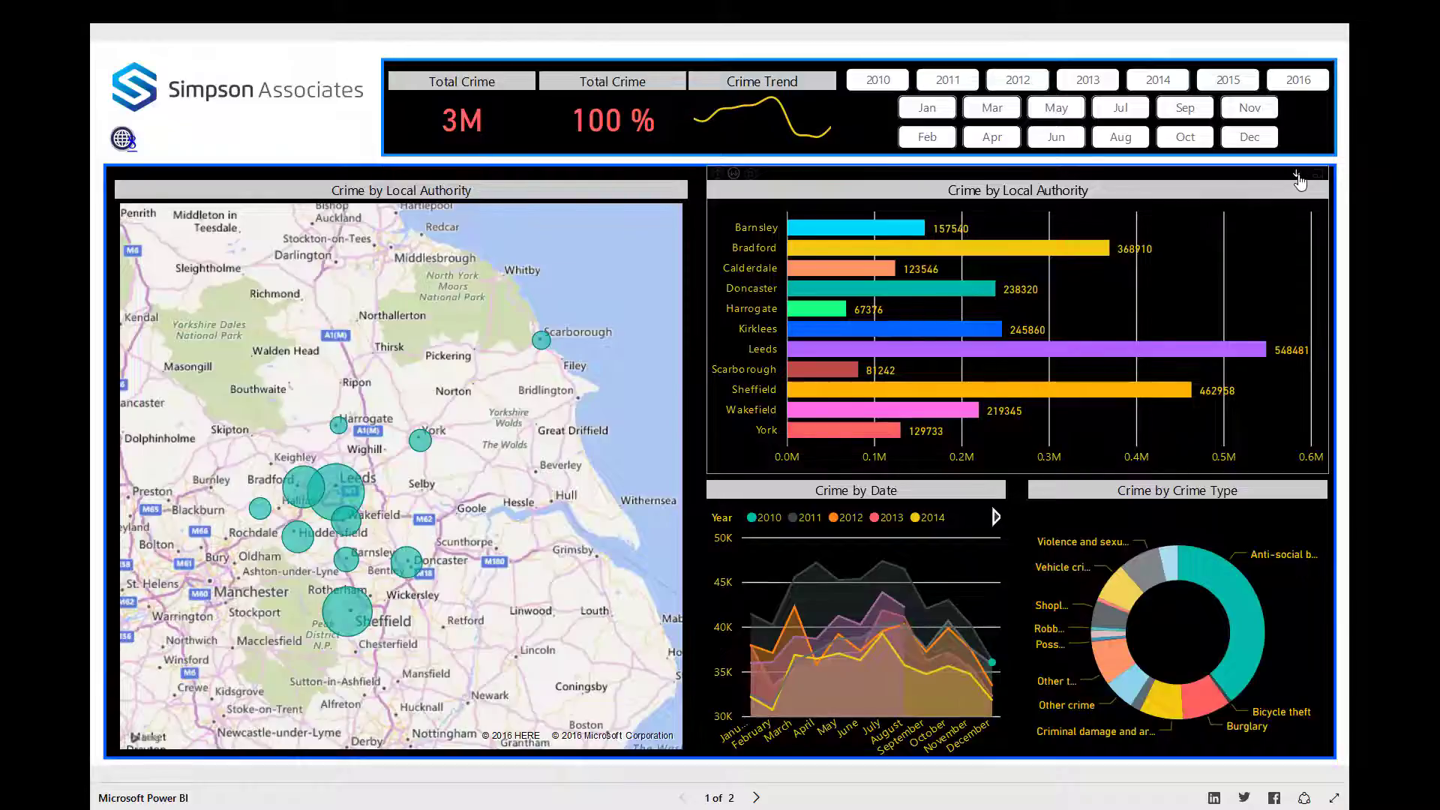
{"action": "left_click", "coordinate": [1082, 351]}
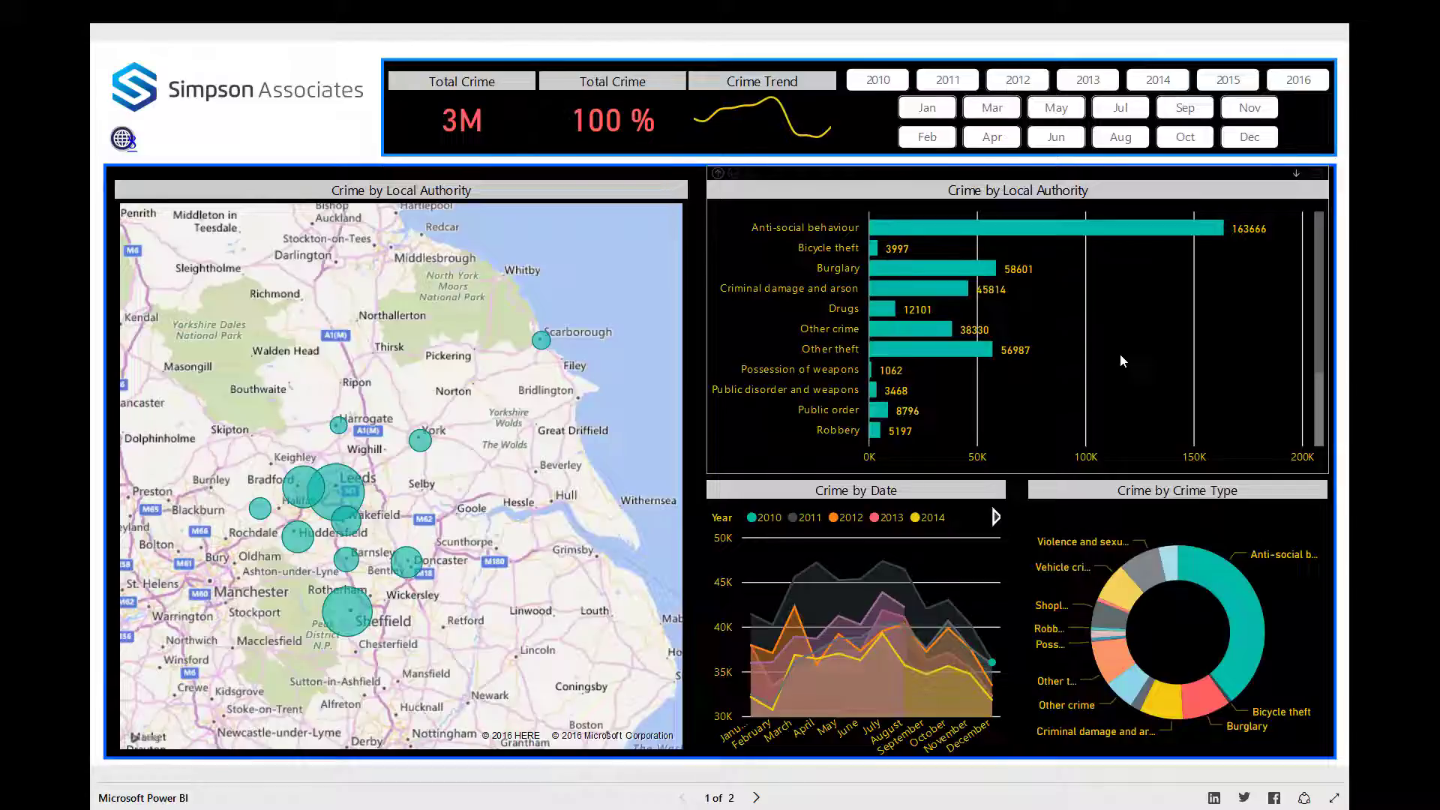
Drill up, drill Bradford into crime types and back up, then view the July Crime by Date tooltip
{"action": "left_click", "coordinate": [718, 177]}
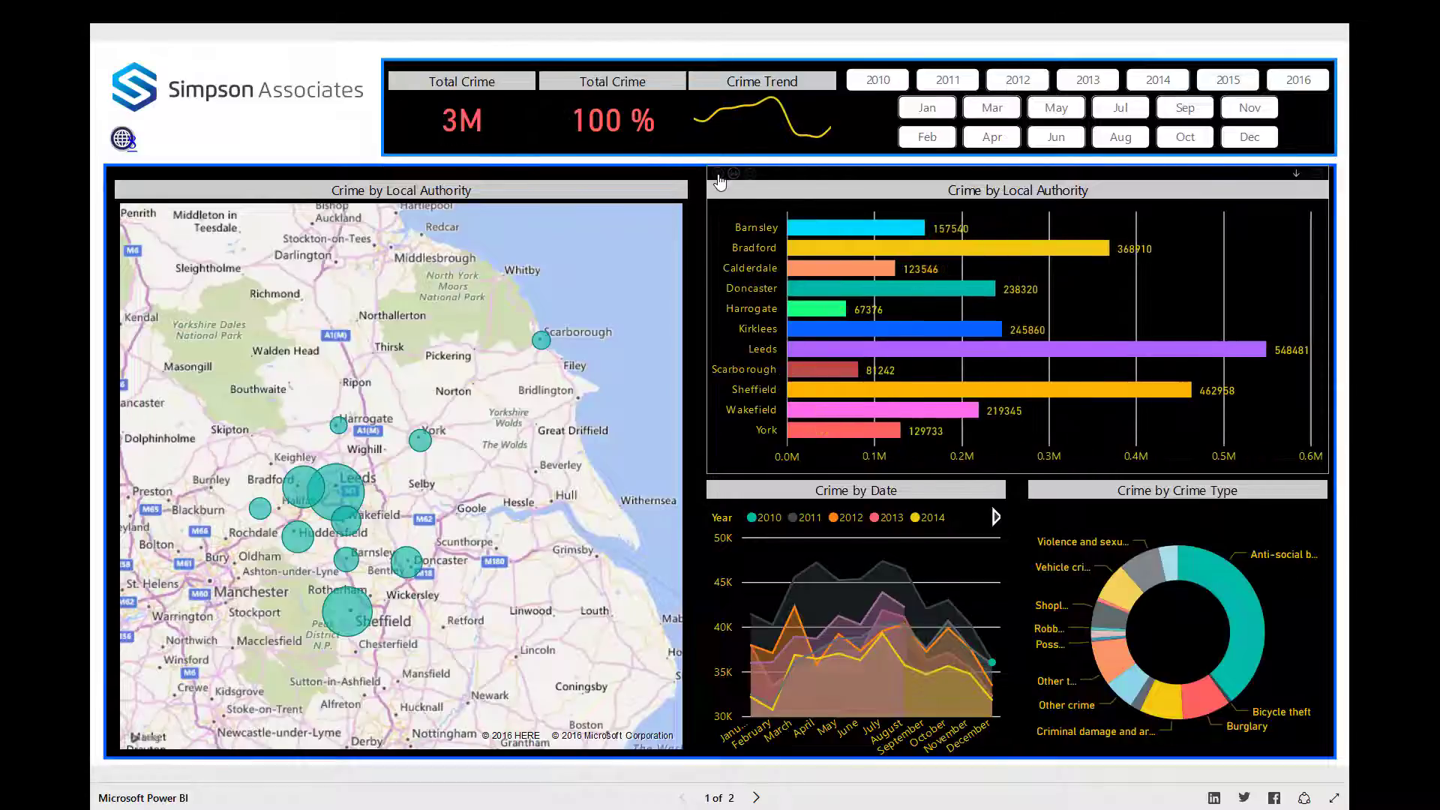
{"action": "left_click", "coordinate": [1018, 261]}
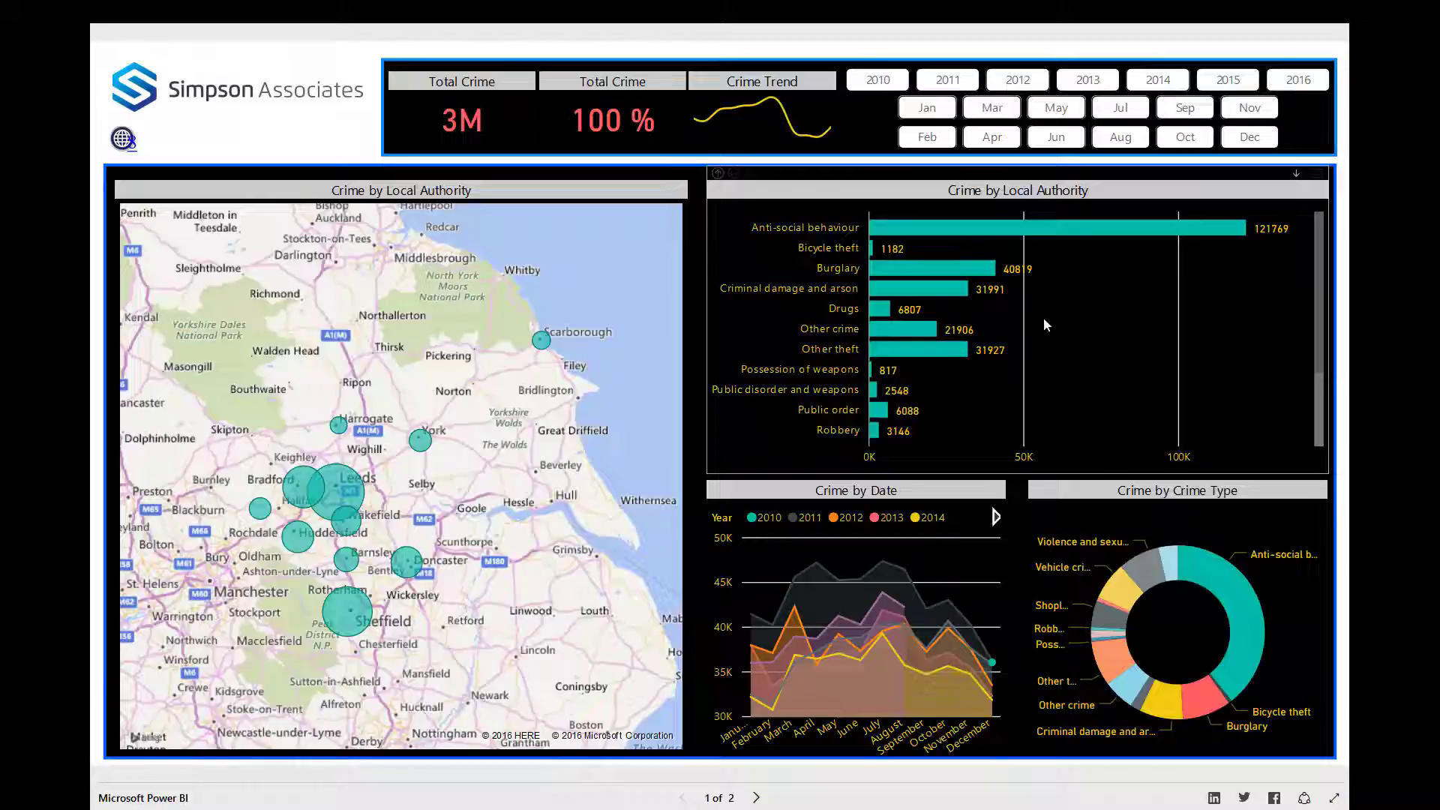
{"action": "left_click", "coordinate": [718, 175]}
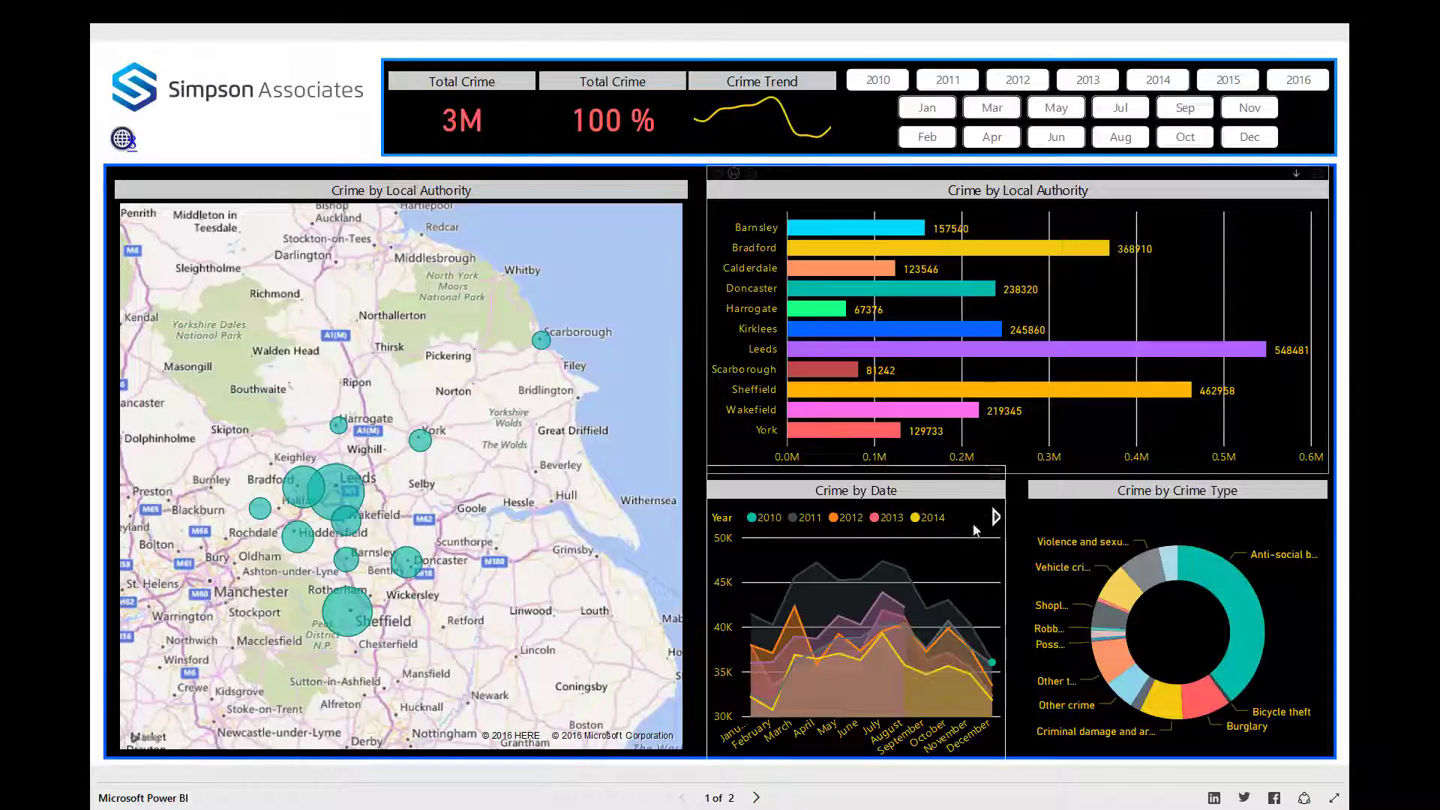
{"action": "mouse_move", "coordinate": [890, 607]}
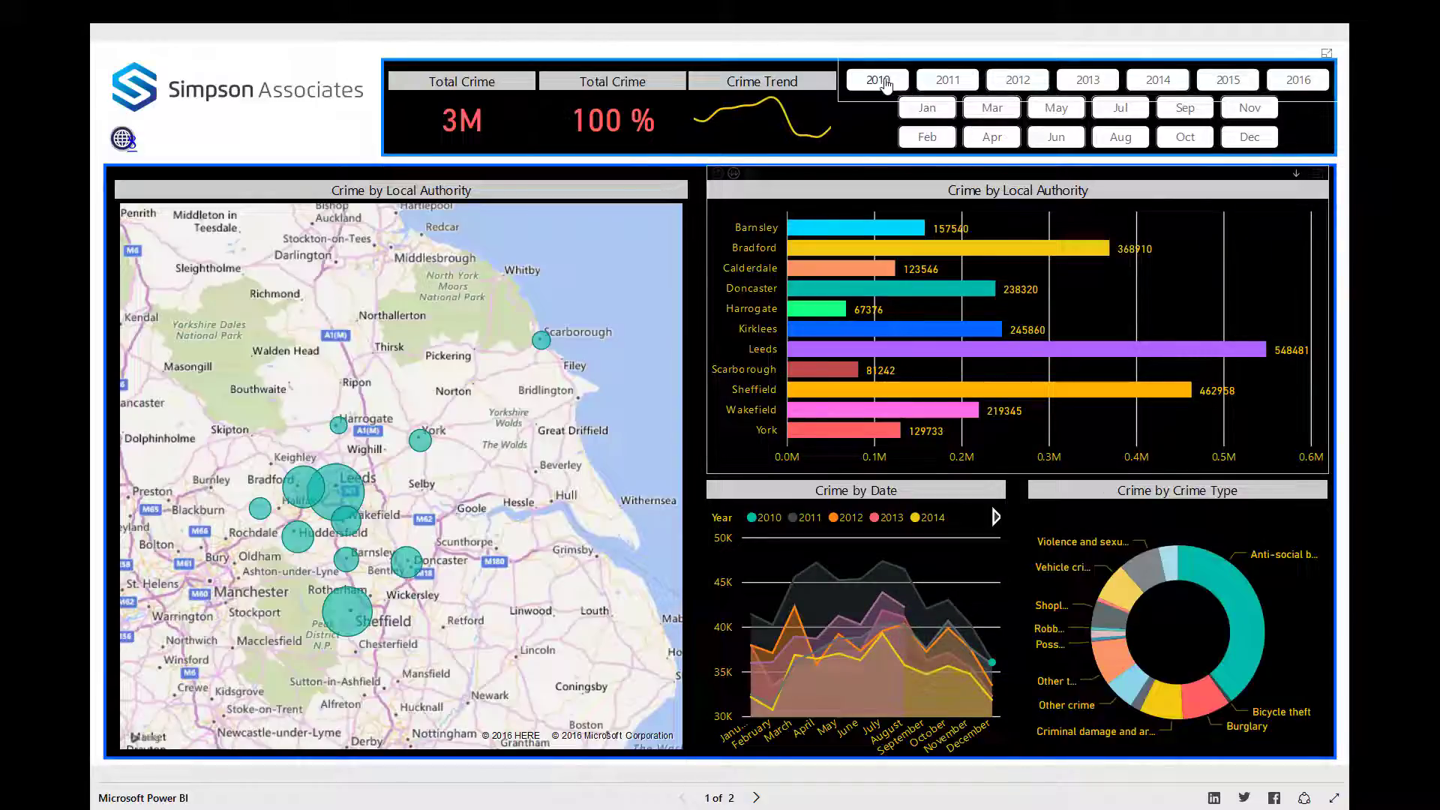
Step the year slicer through 2011 to 2014, ending on 2015
{"action": "left_click", "coordinate": [958, 84]}
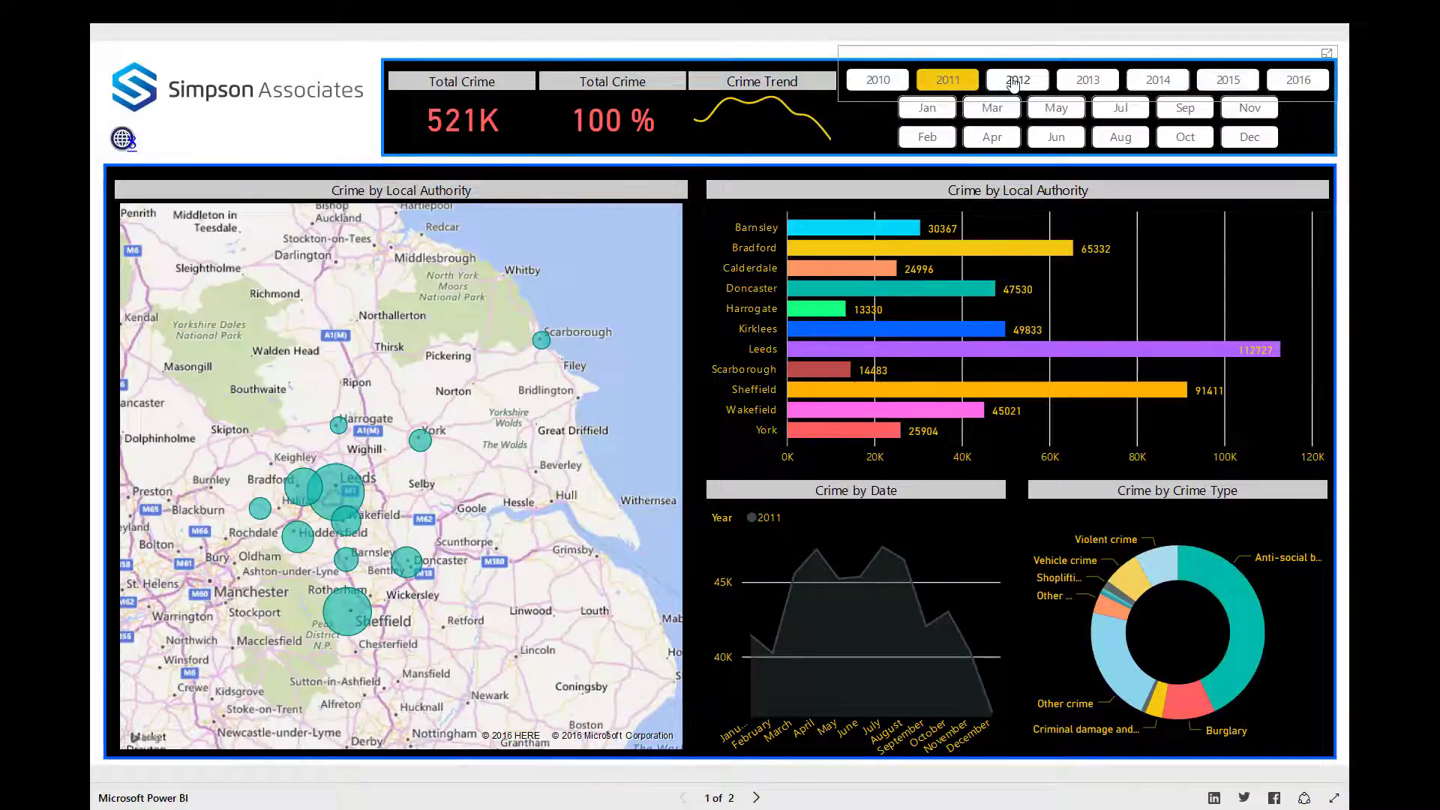
{"action": "left_click", "coordinate": [1013, 81]}
{"action": "left_click", "coordinate": [1087, 82]}
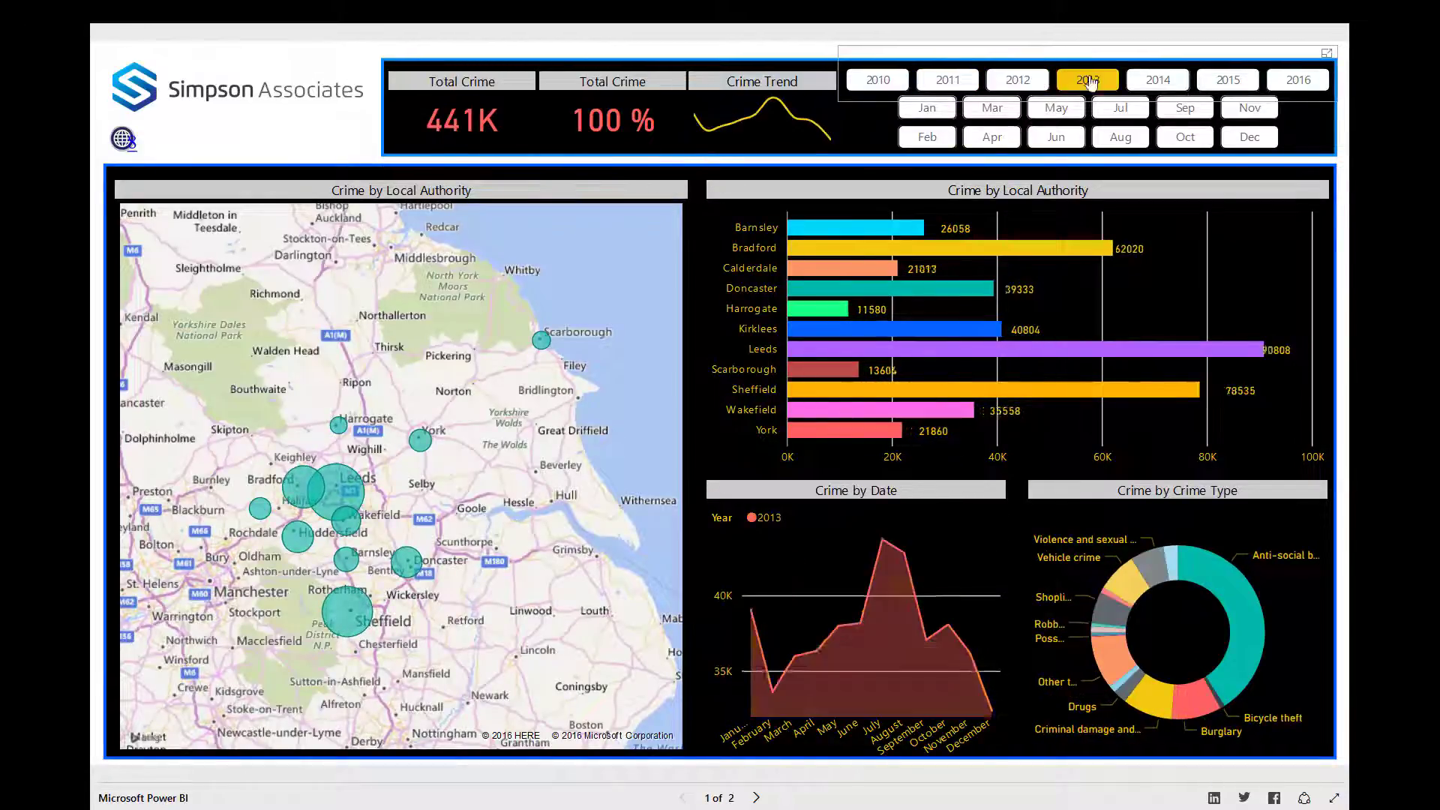
{"action": "left_click", "coordinate": [1159, 80]}
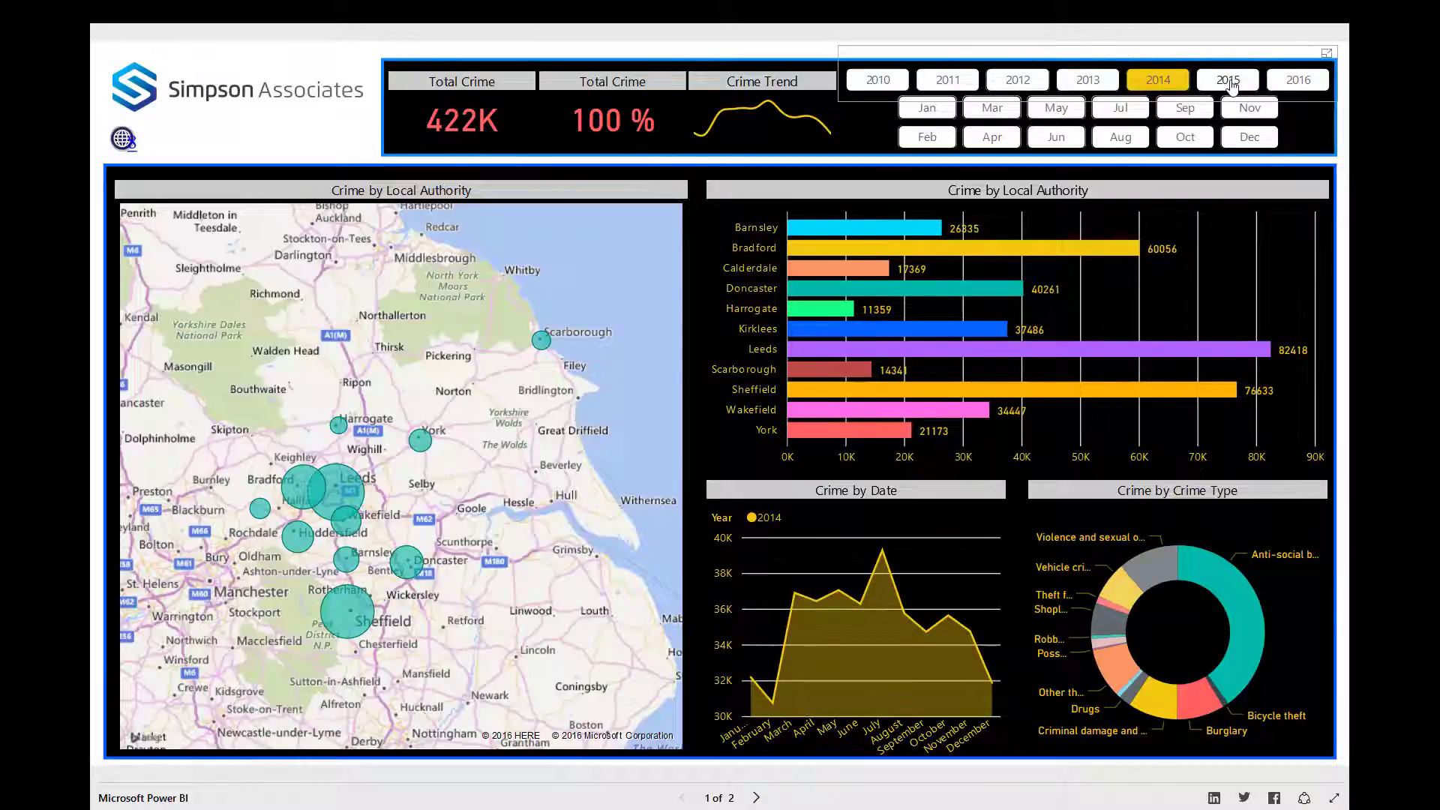
{"action": "left_click", "coordinate": [1231, 87]}
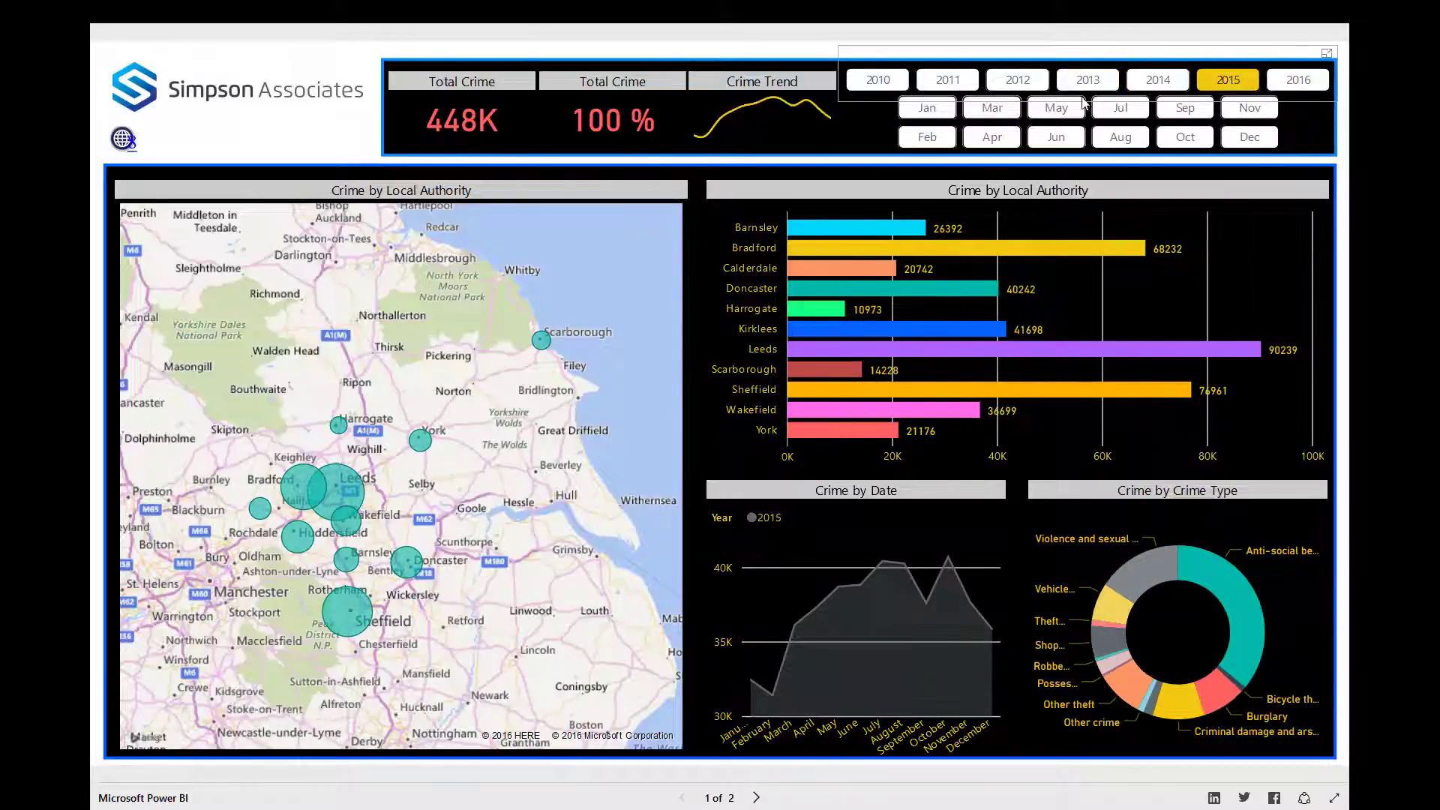
Try January, May and June in the month slicer, leaving only Apr selected
{"action": "left_click", "coordinate": [928, 134]}
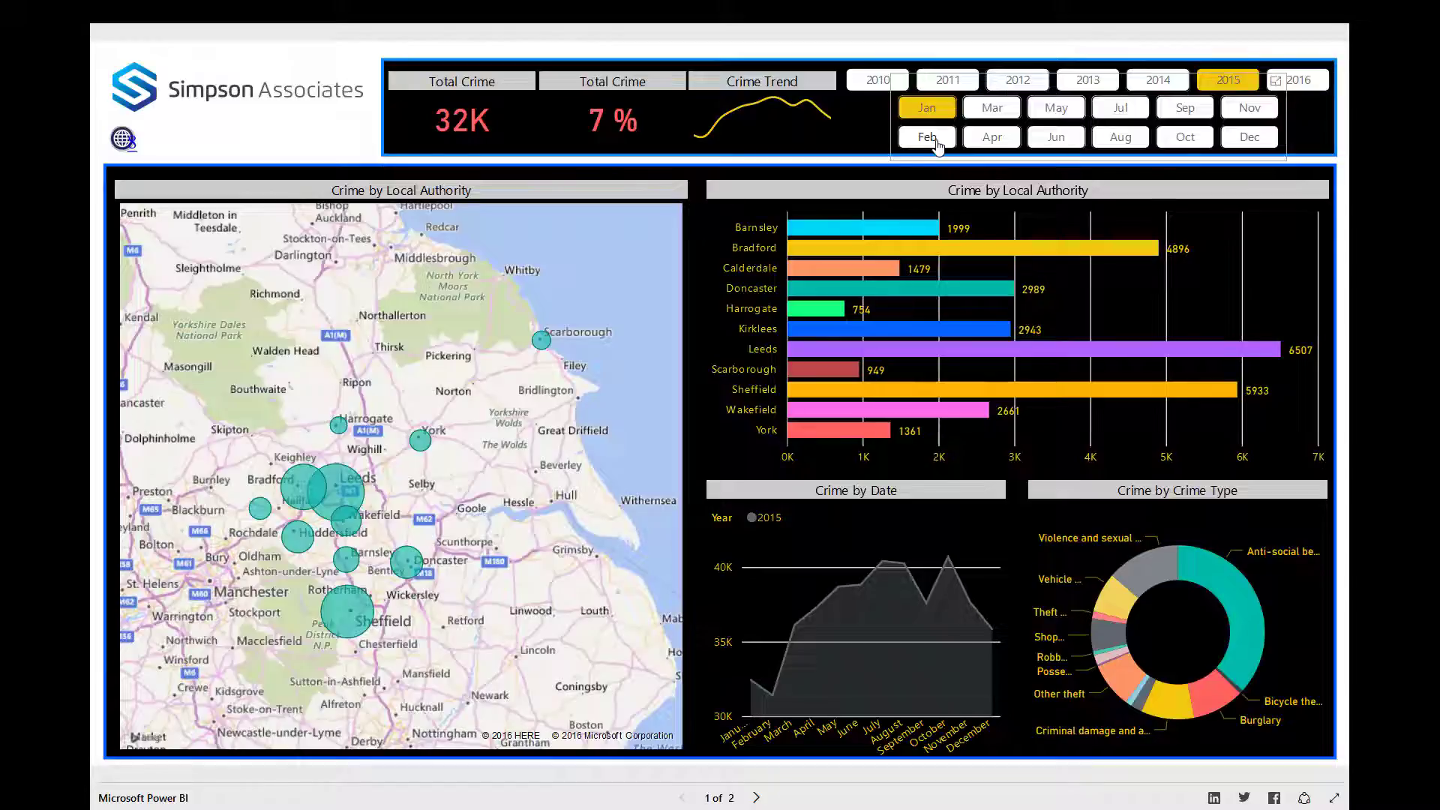
{"action": "left_click", "coordinate": [993, 144]}
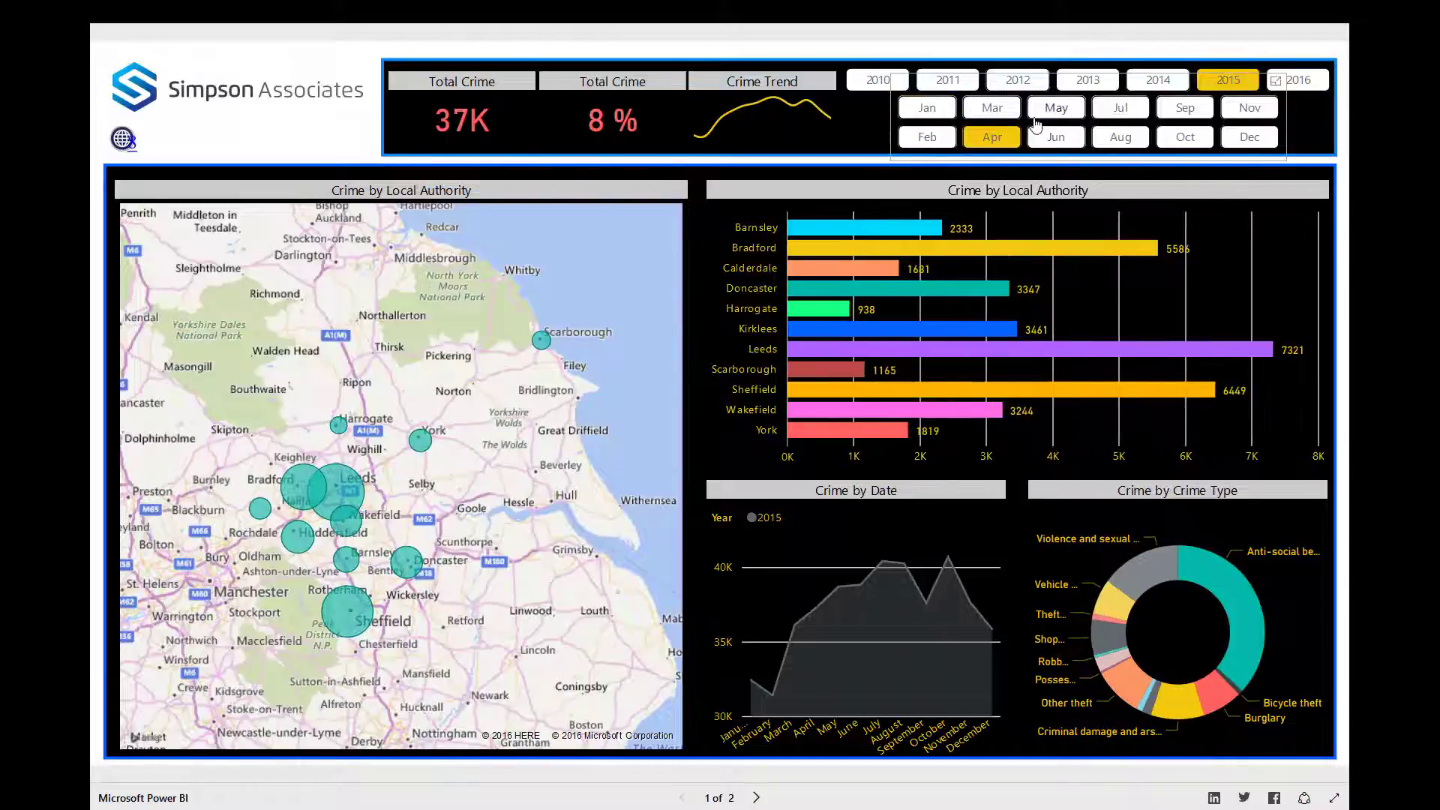
{"action": "left_click", "coordinate": [1050, 113], "text": "ctrl"}
{"action": "left_click", "coordinate": [1058, 138], "text": "ctrl"}
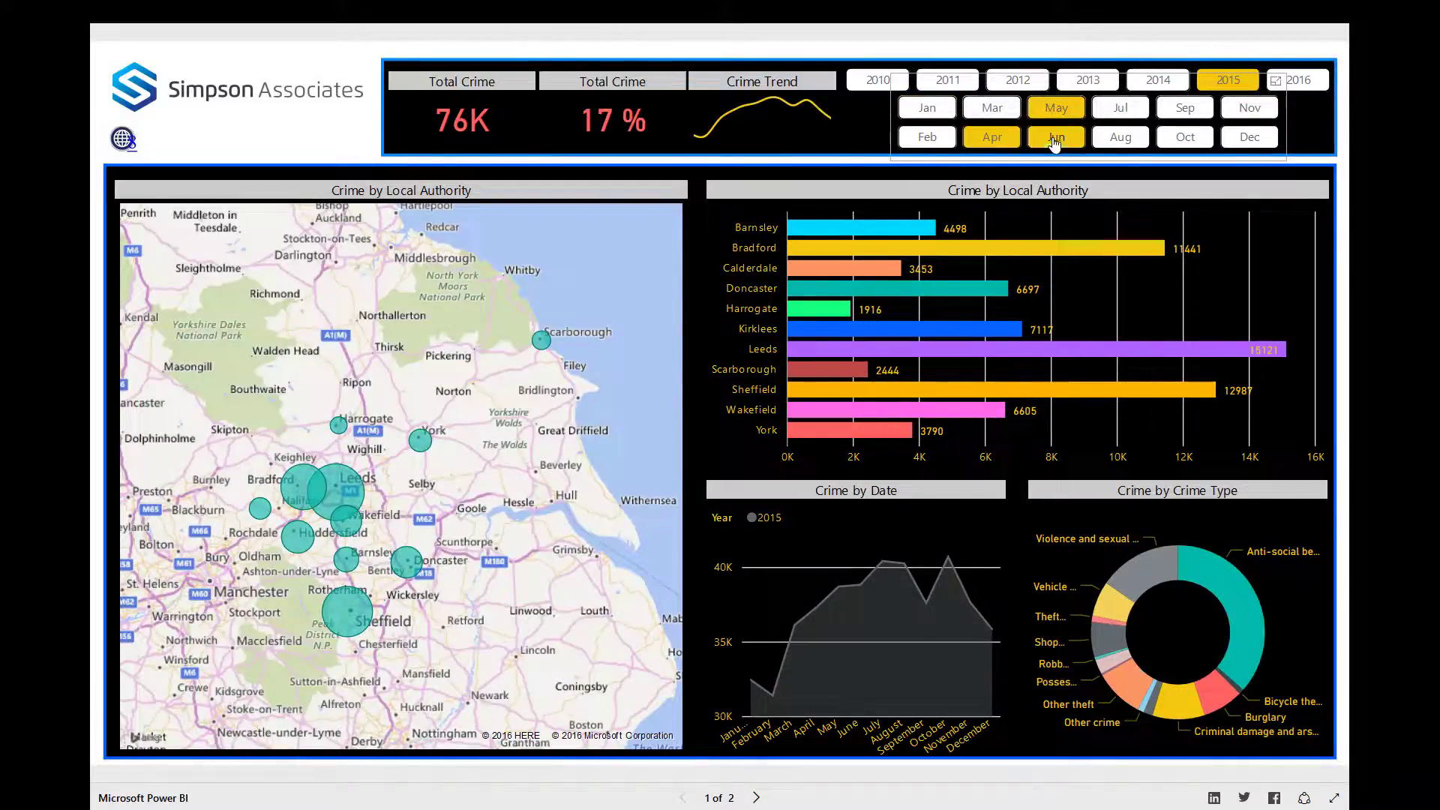
{"action": "left_click", "coordinate": [1058, 141], "text": "ctrl"}
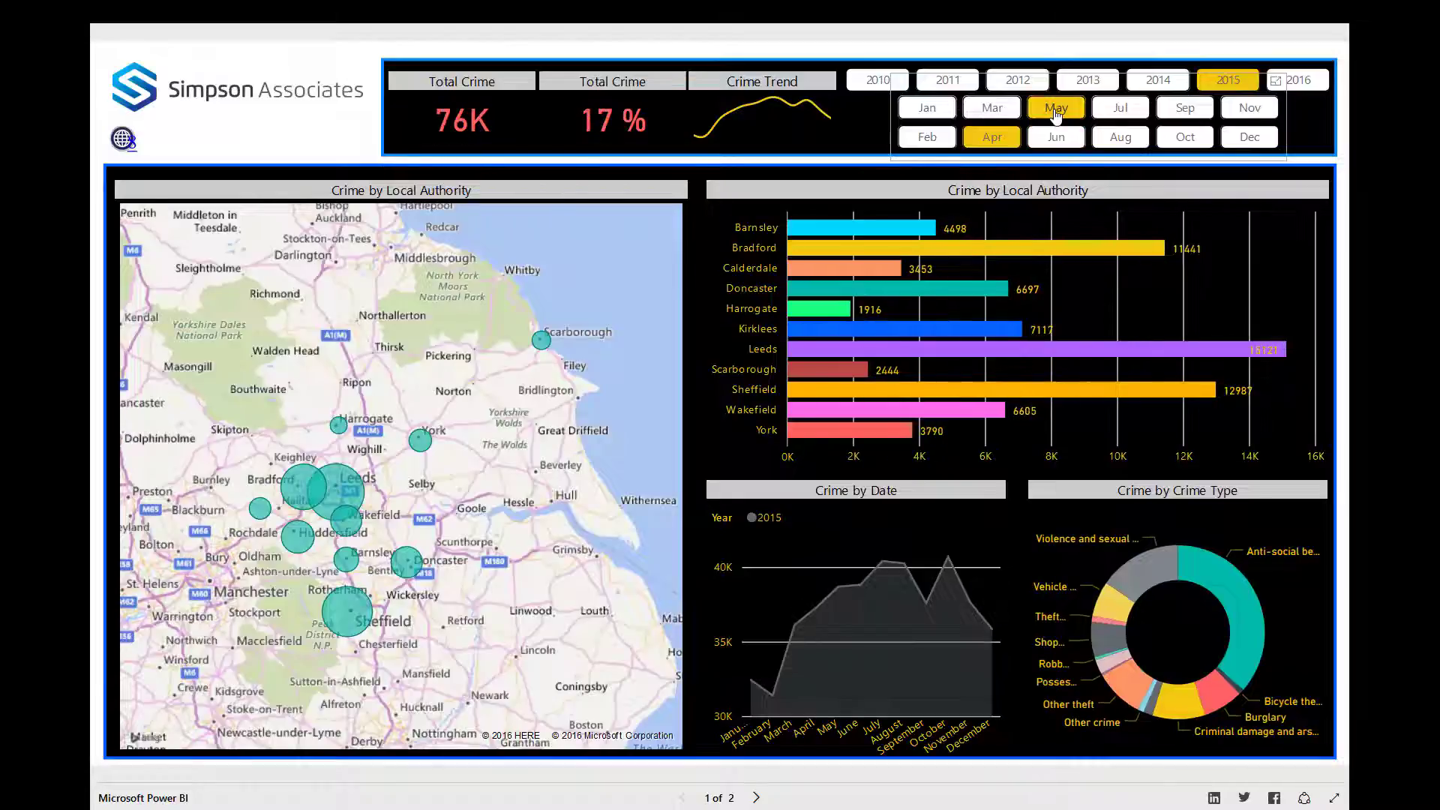
{"action": "left_click", "coordinate": [1056, 113], "text": "ctrl"}
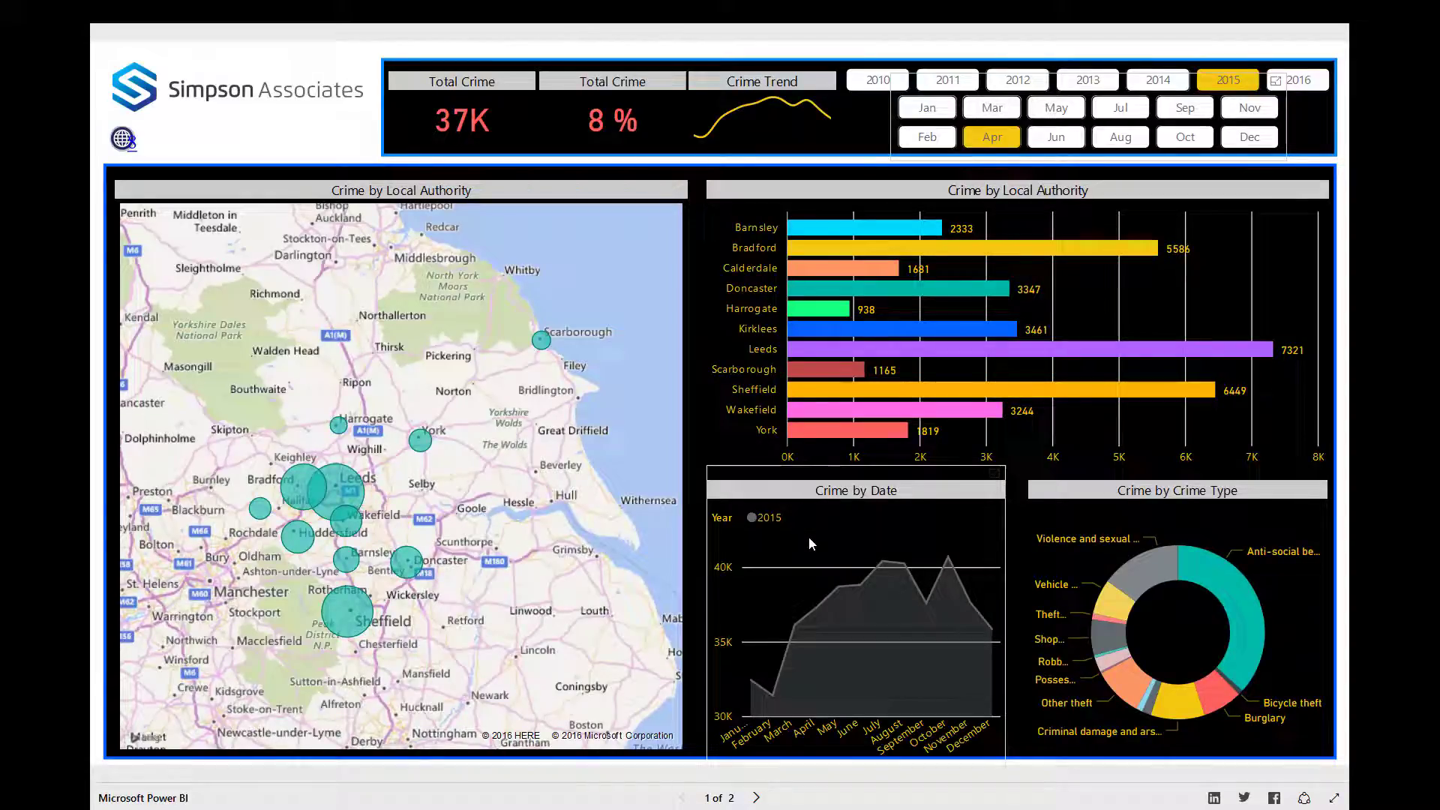
Move to report page 2 and cross-filter it to the LSOA tile E01013366
{"action": "left_click", "coordinate": [757, 798]}
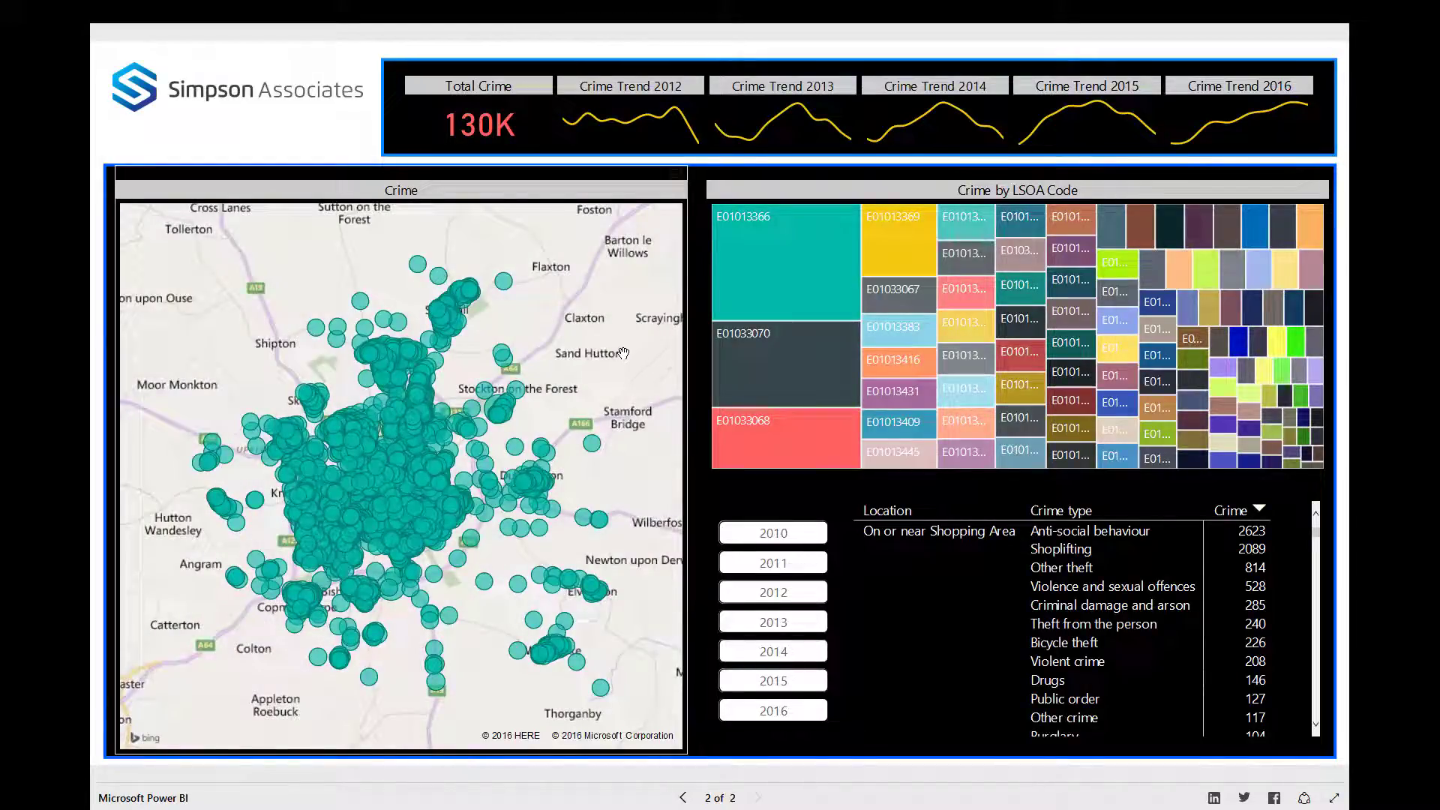
{"action": "mouse_move", "coordinate": [604, 122]}
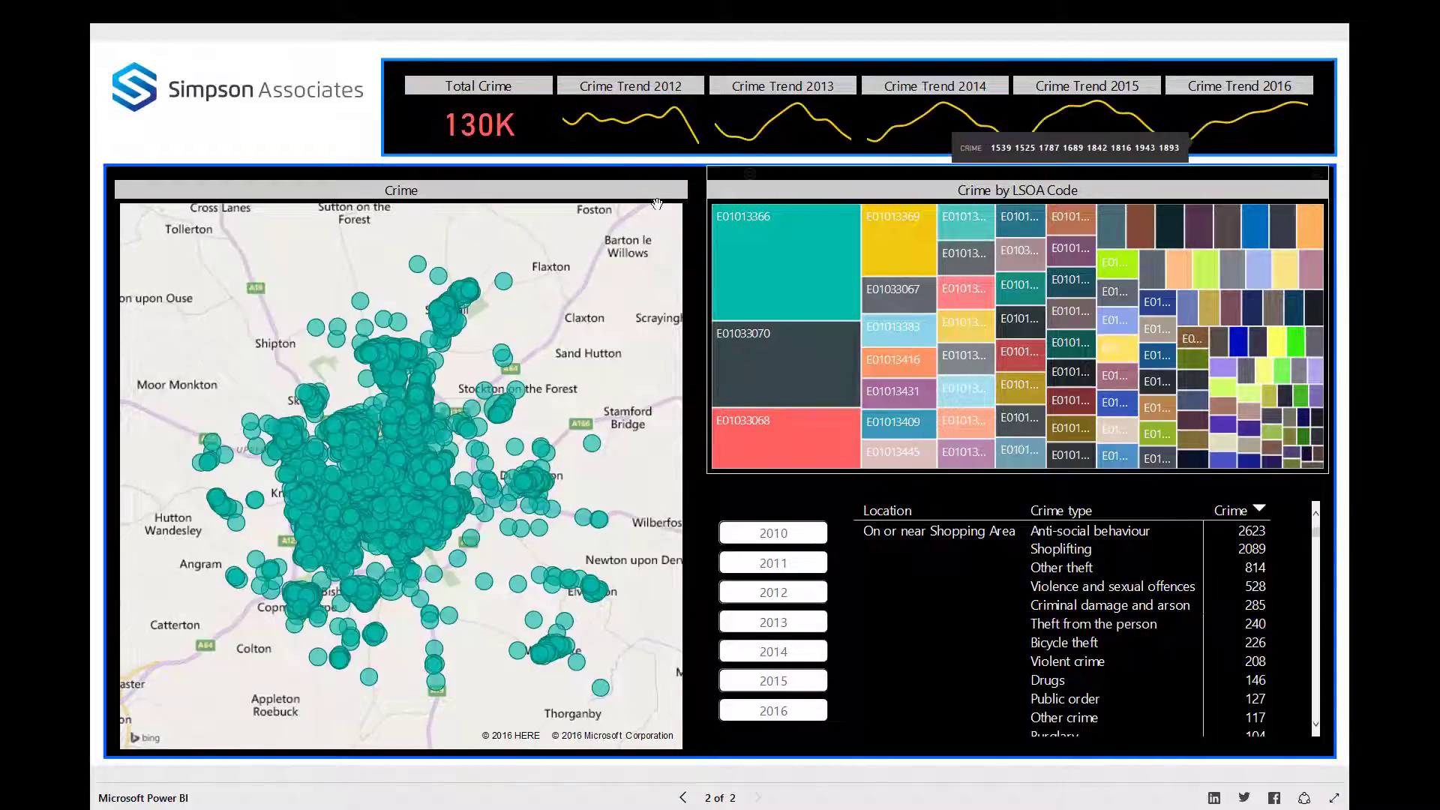
{"action": "mouse_move", "coordinate": [513, 142]}
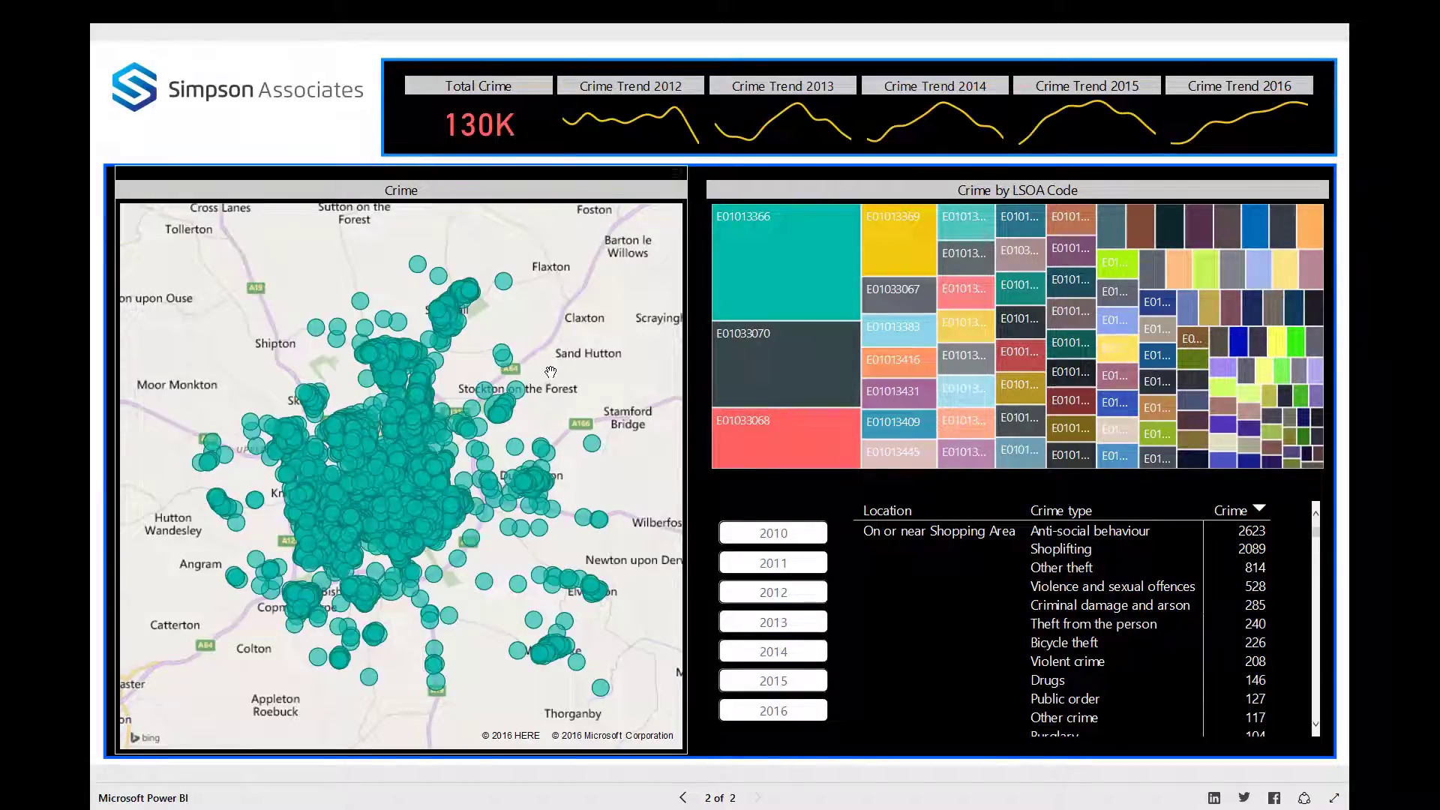
{"action": "mouse_move", "coordinate": [768, 407]}
{"action": "mouse_move", "coordinate": [816, 265]}
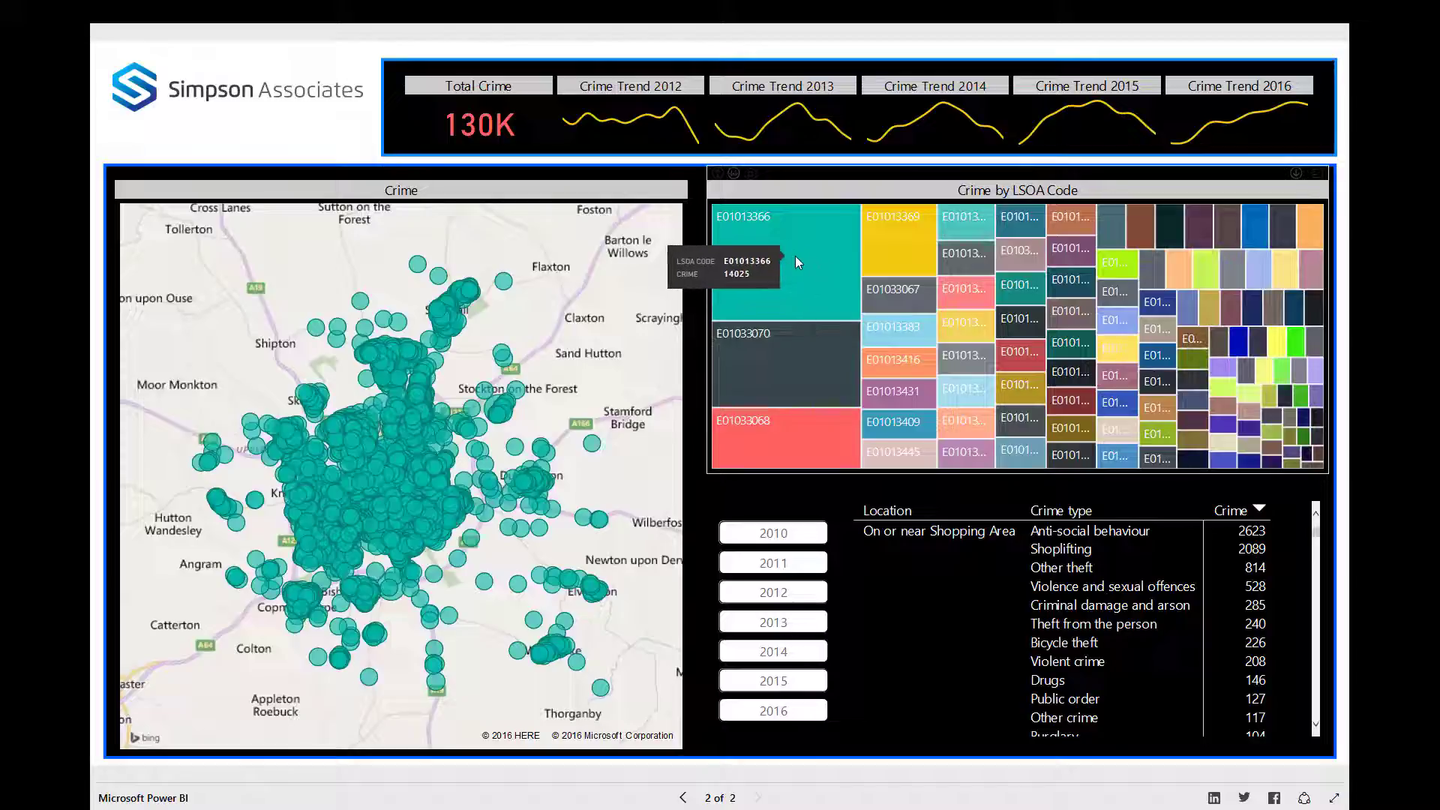
{"action": "left_click", "coordinate": [796, 257]}
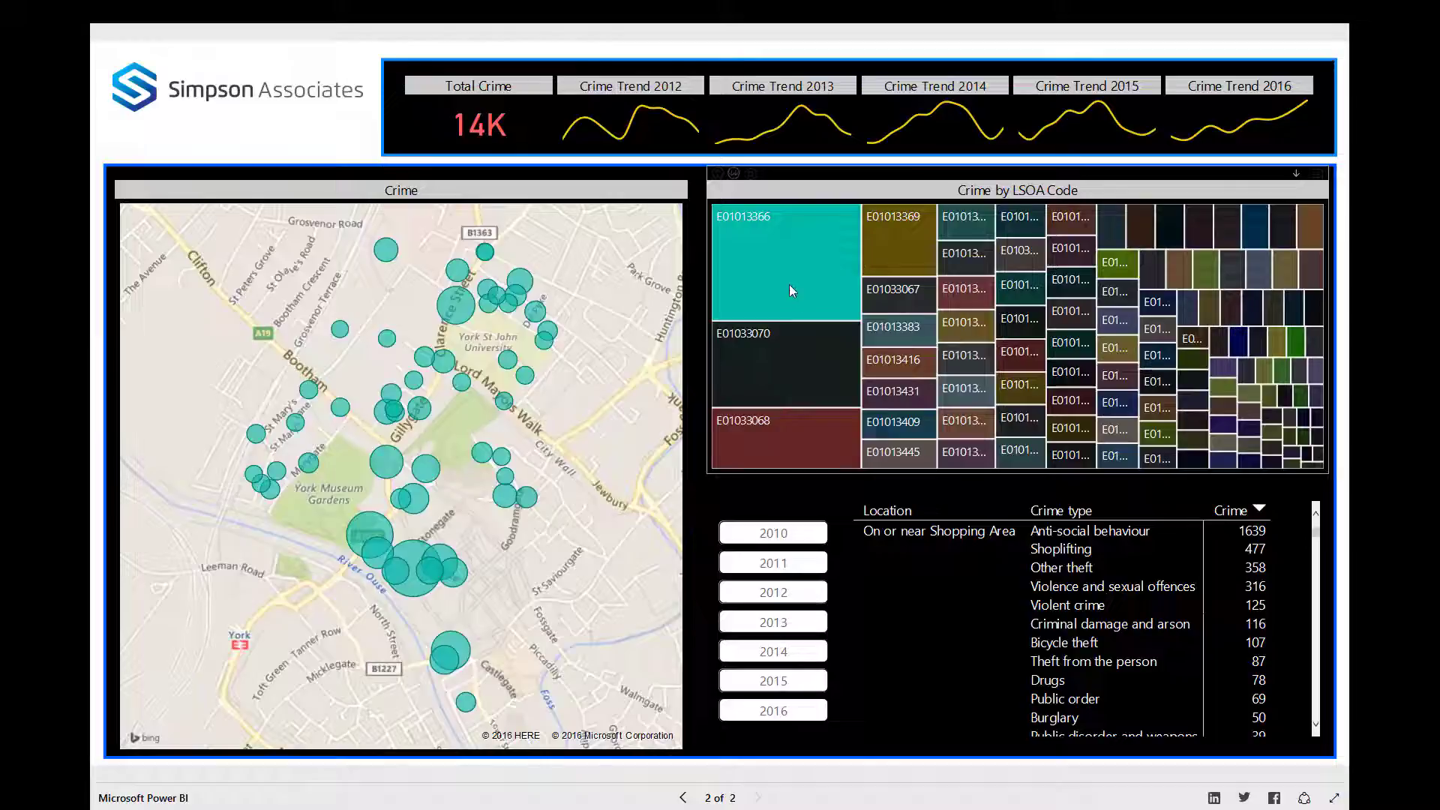
Reselect the E01013366 tile to clear the area filter and reveal crime types (130K total)
{"action": "mouse_move", "coordinate": [784, 266]}
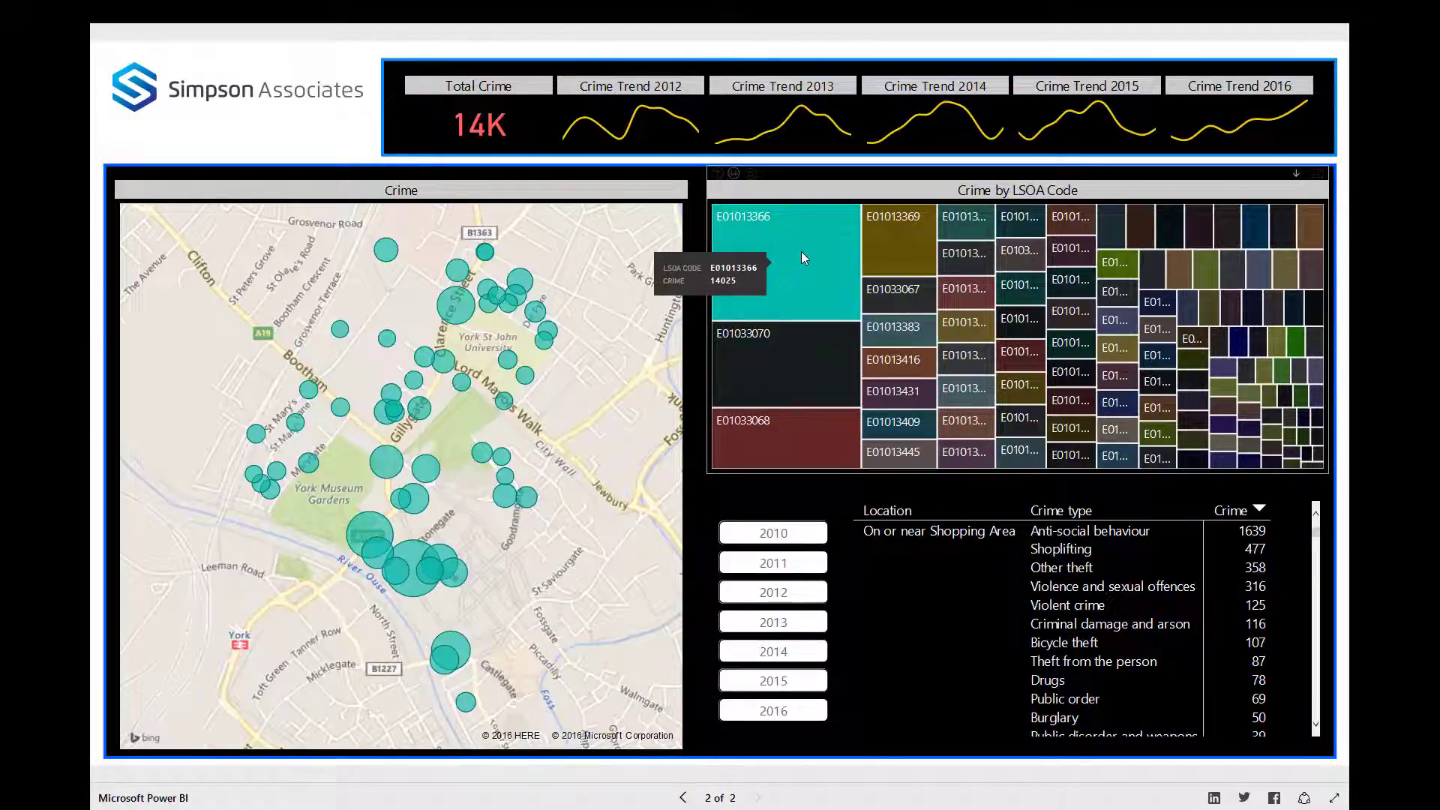
{"action": "left_click", "coordinate": [802, 253]}
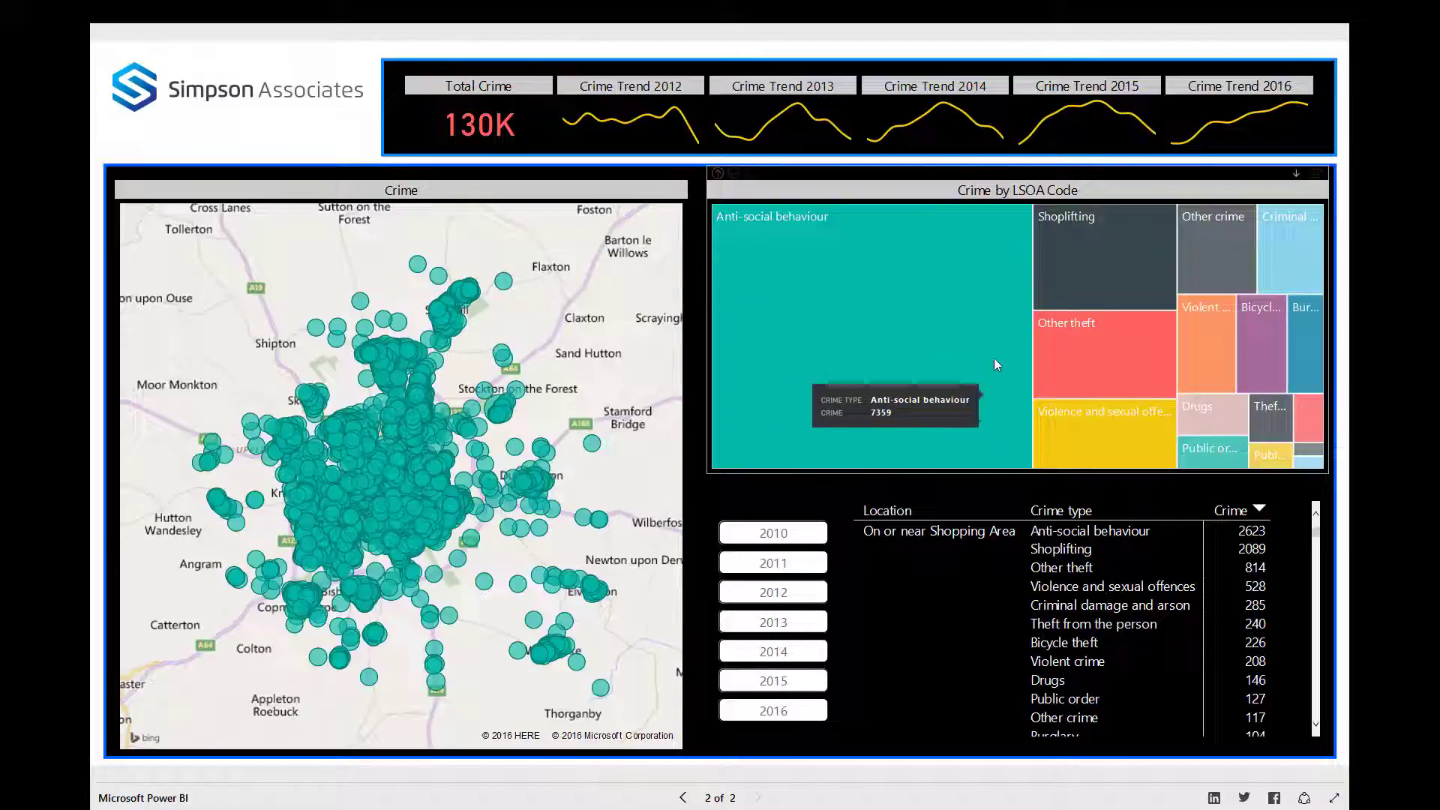
Cross-filter through Anti-social behaviour, Shoplifting, Other theft, Other crime and Drugs, ending on Other theft
{"action": "left_click", "coordinate": [929, 301]}
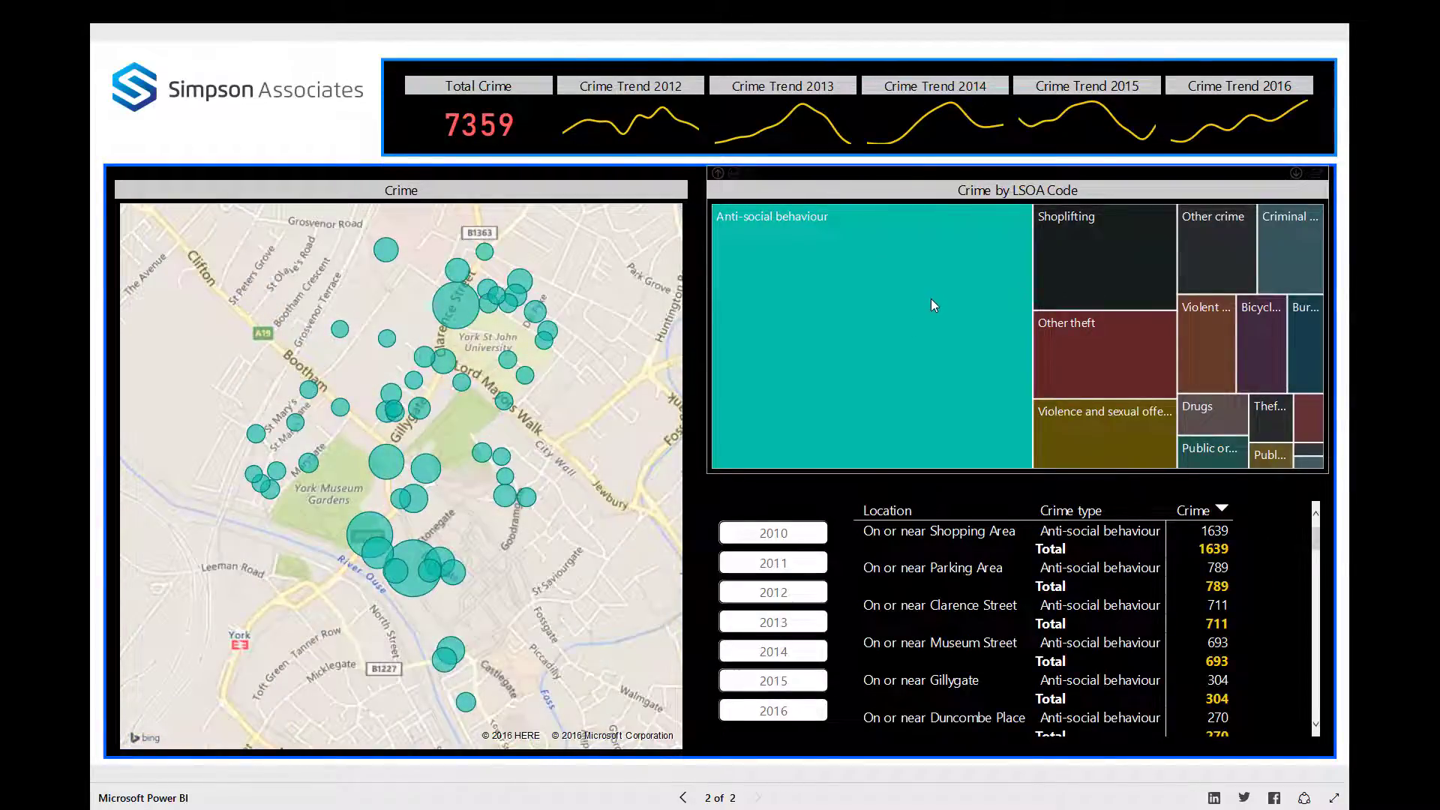
{"action": "left_click", "coordinate": [1097, 272]}
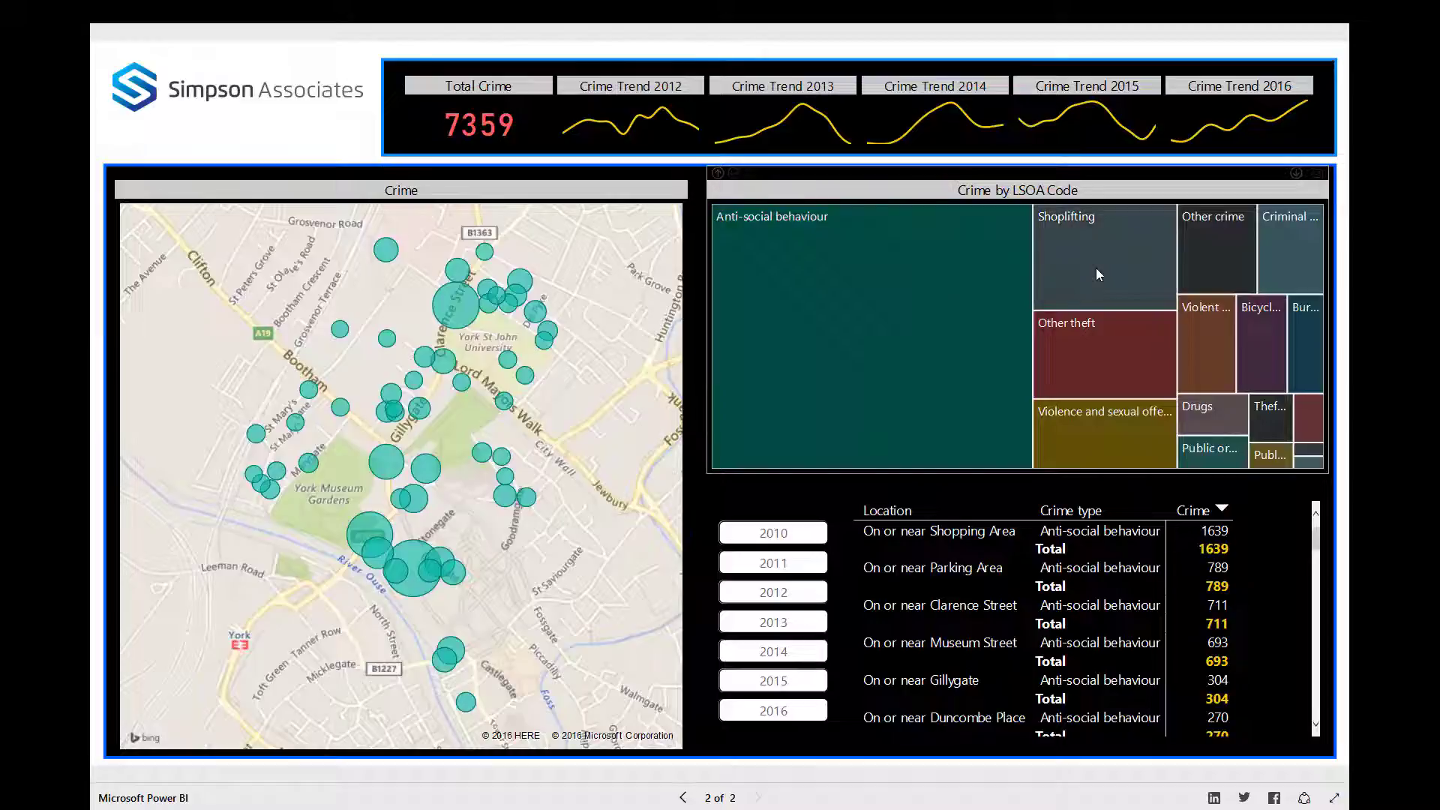
{"action": "left_click", "coordinate": [1092, 354]}
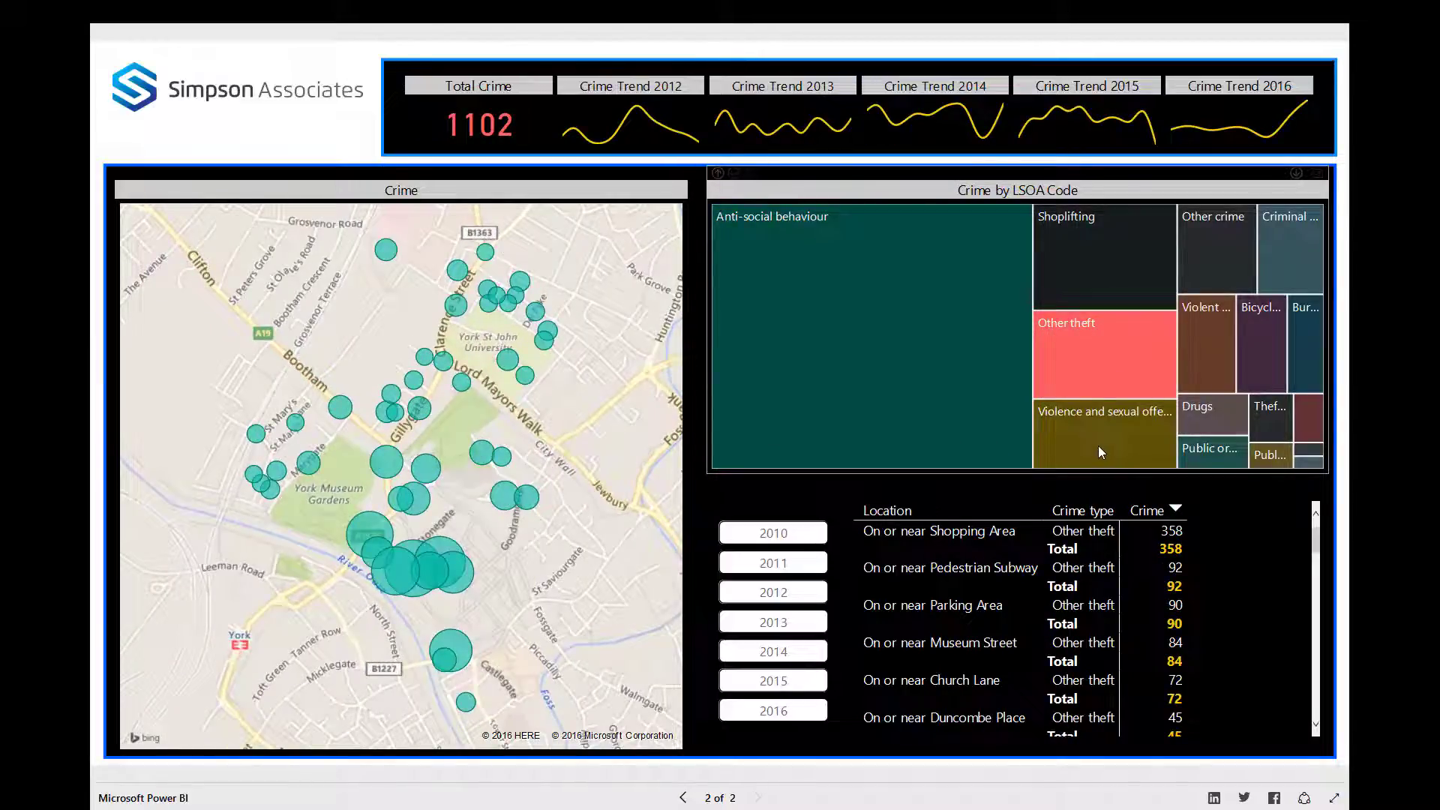
{"action": "left_click", "coordinate": [1195, 264]}
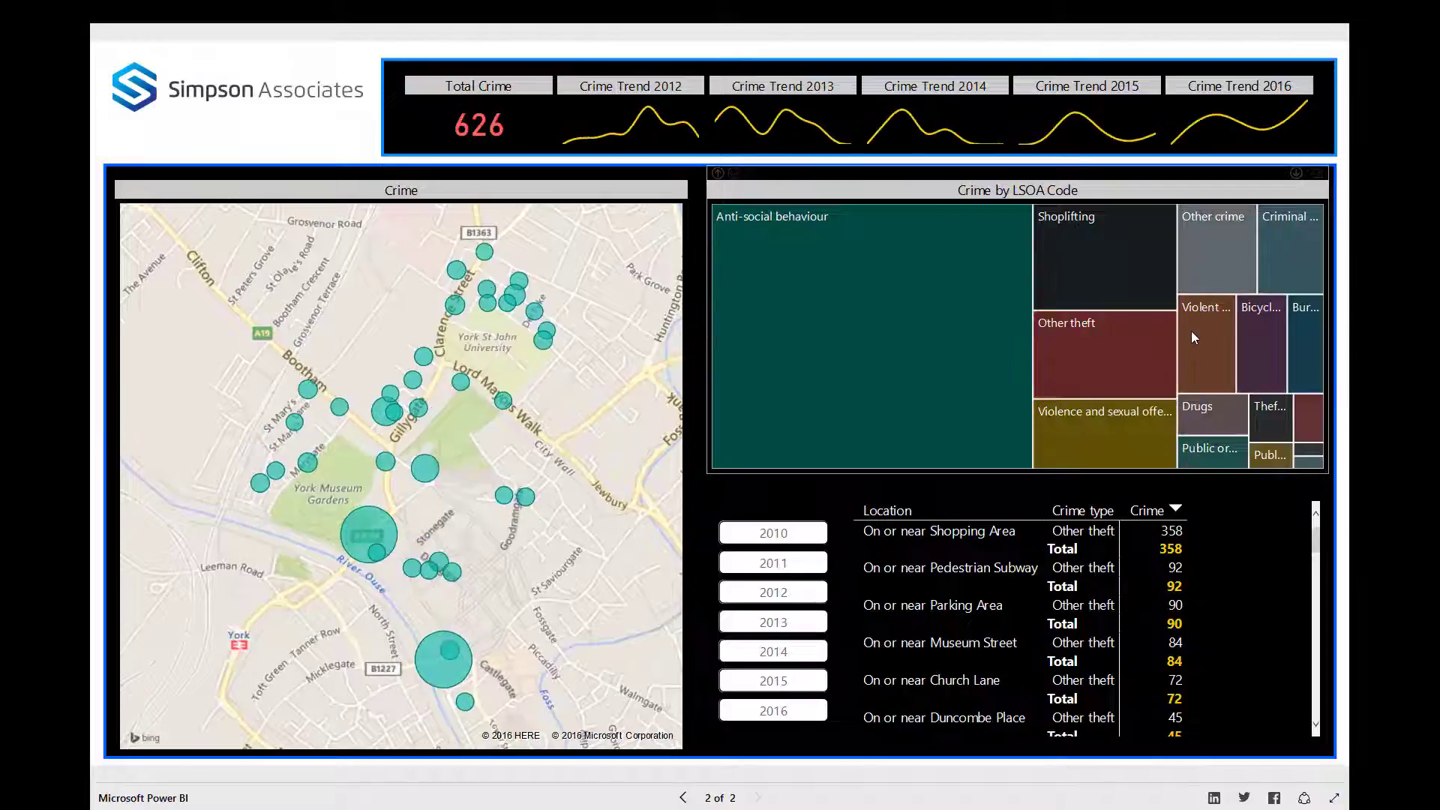
{"action": "left_click", "coordinate": [1197, 422]}
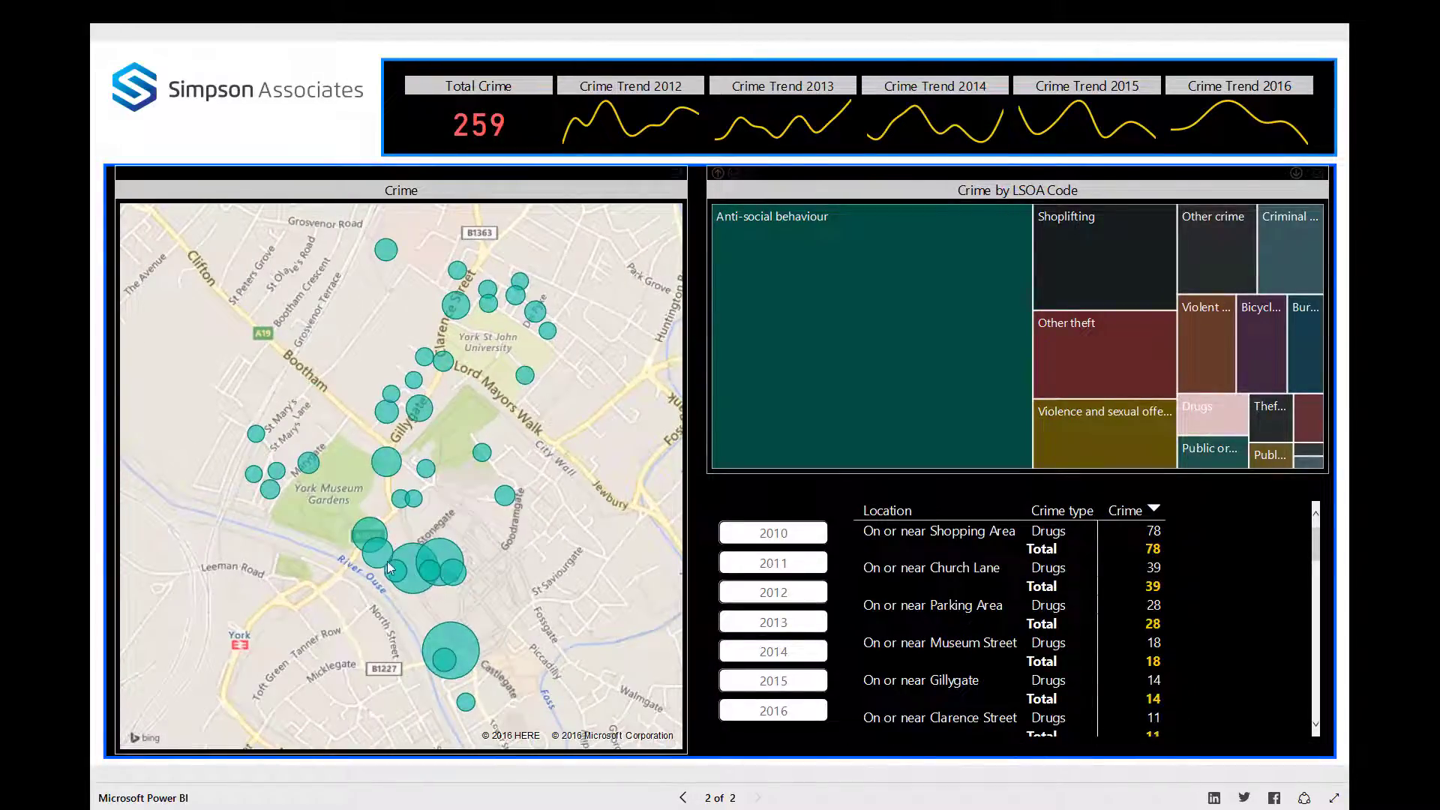
{"action": "left_click", "coordinate": [858, 361]}
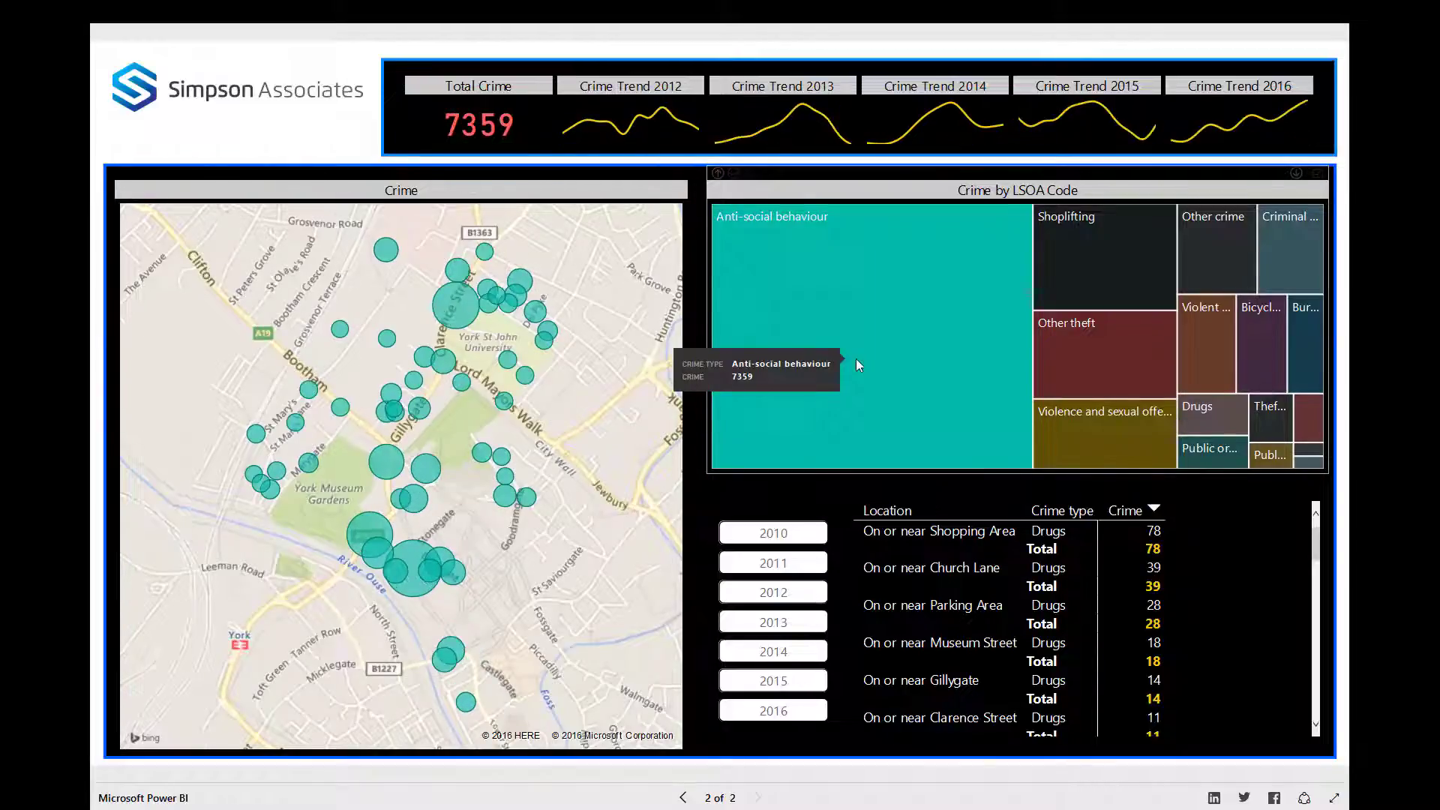
{"action": "left_click", "coordinate": [1080, 270]}
{"action": "left_click", "coordinate": [1103, 350]}
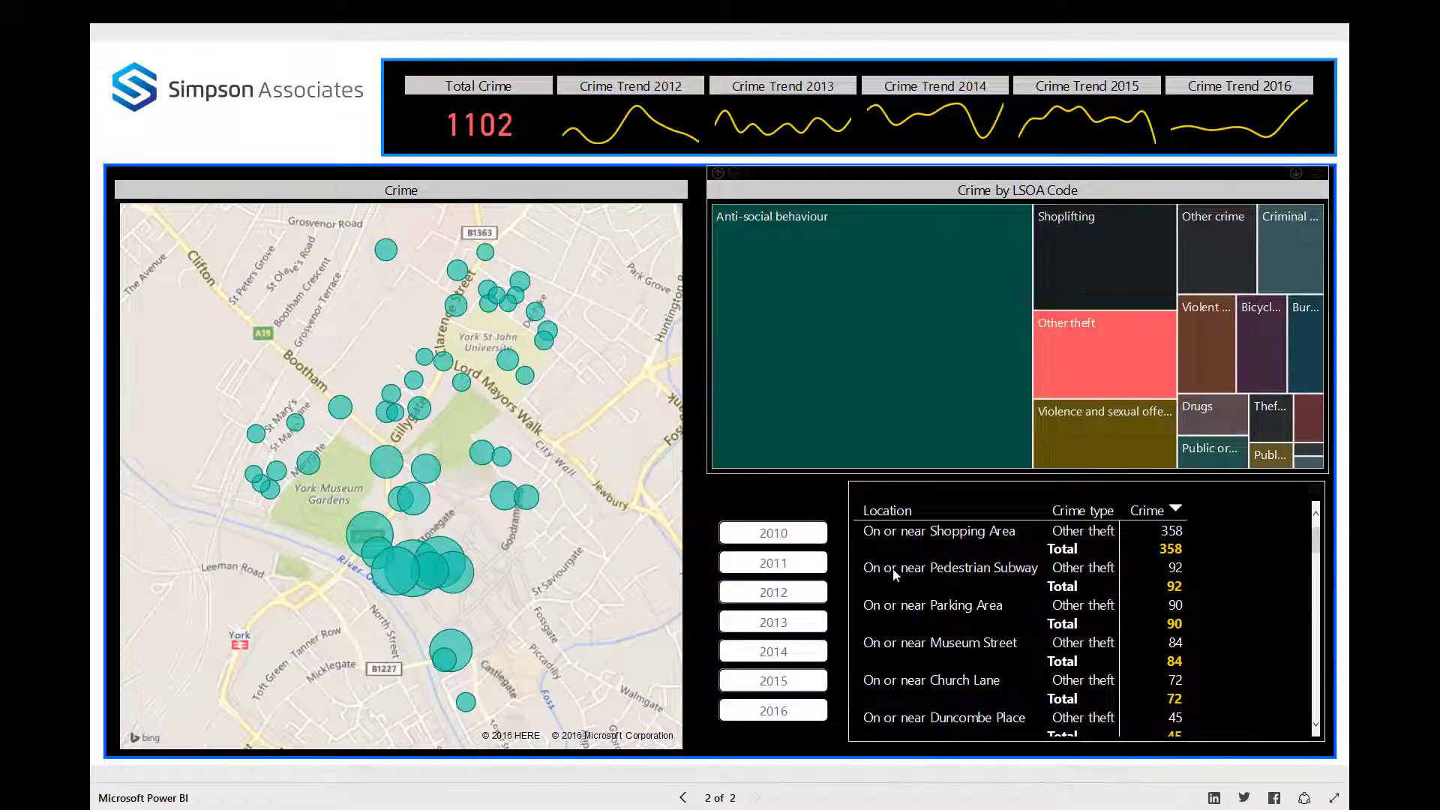
Step the year slicer through 2010, 2011 and 2012, settling on 2013
{"action": "left_click", "coordinate": [784, 535]}
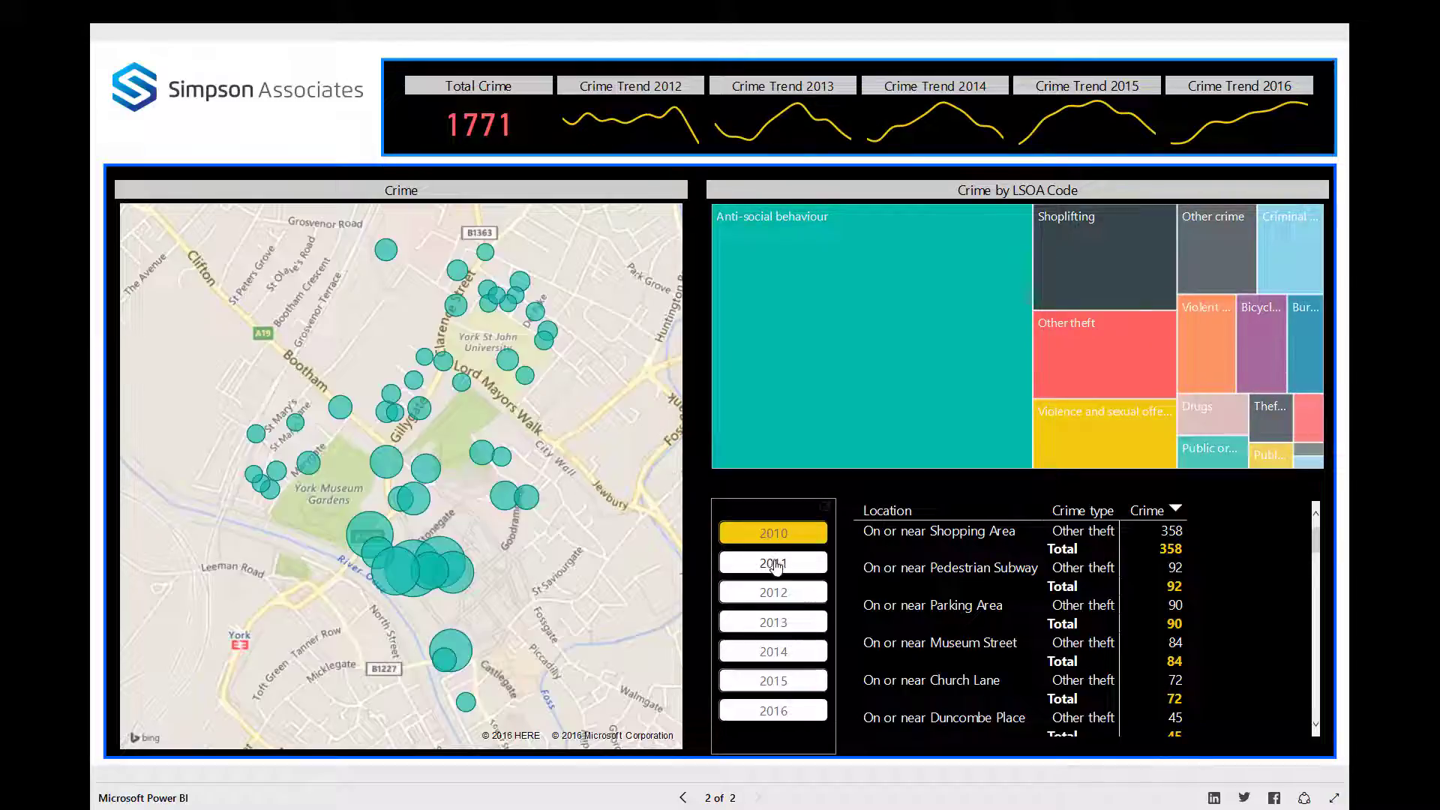
{"action": "left_click", "coordinate": [778, 564]}
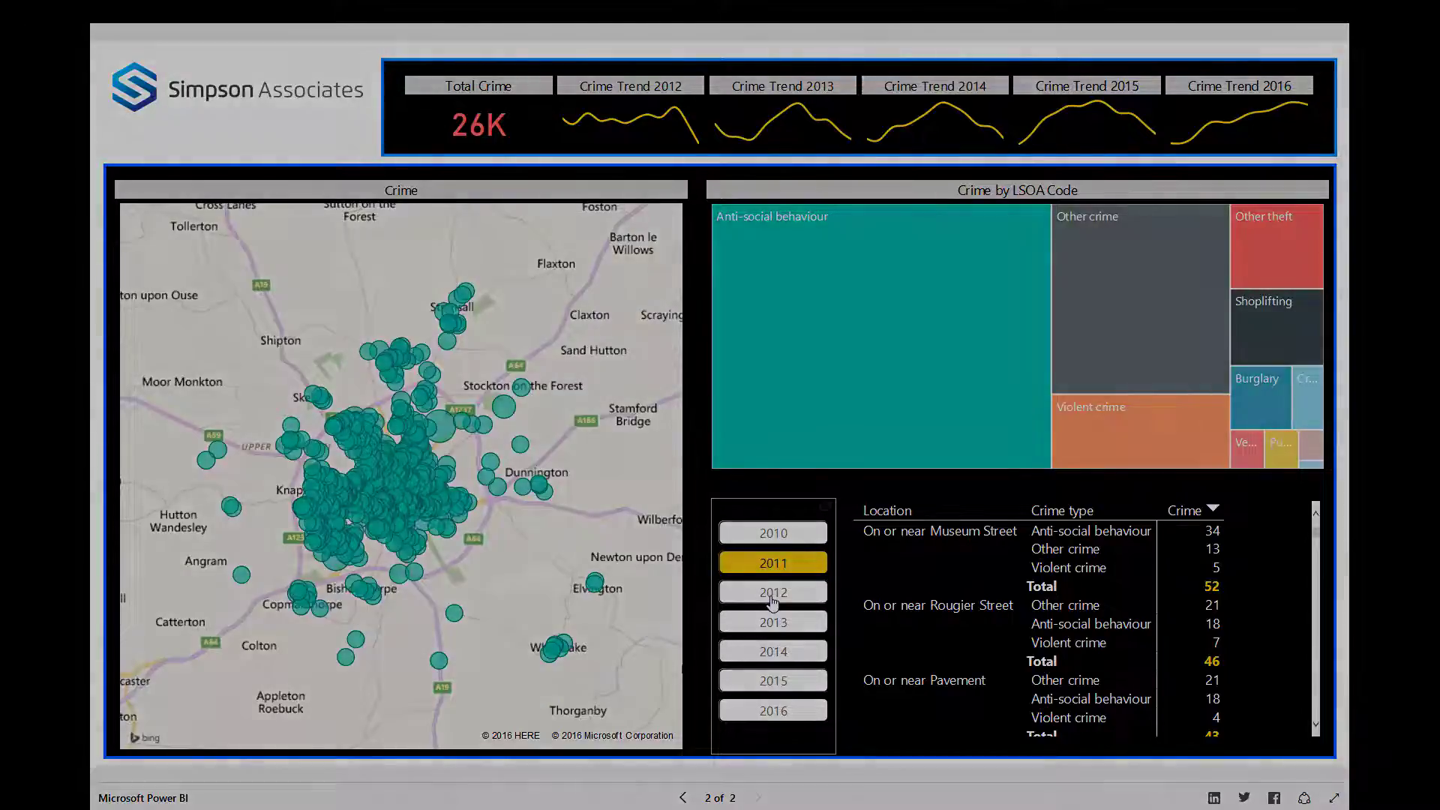
{"action": "left_click", "coordinate": [772, 597]}
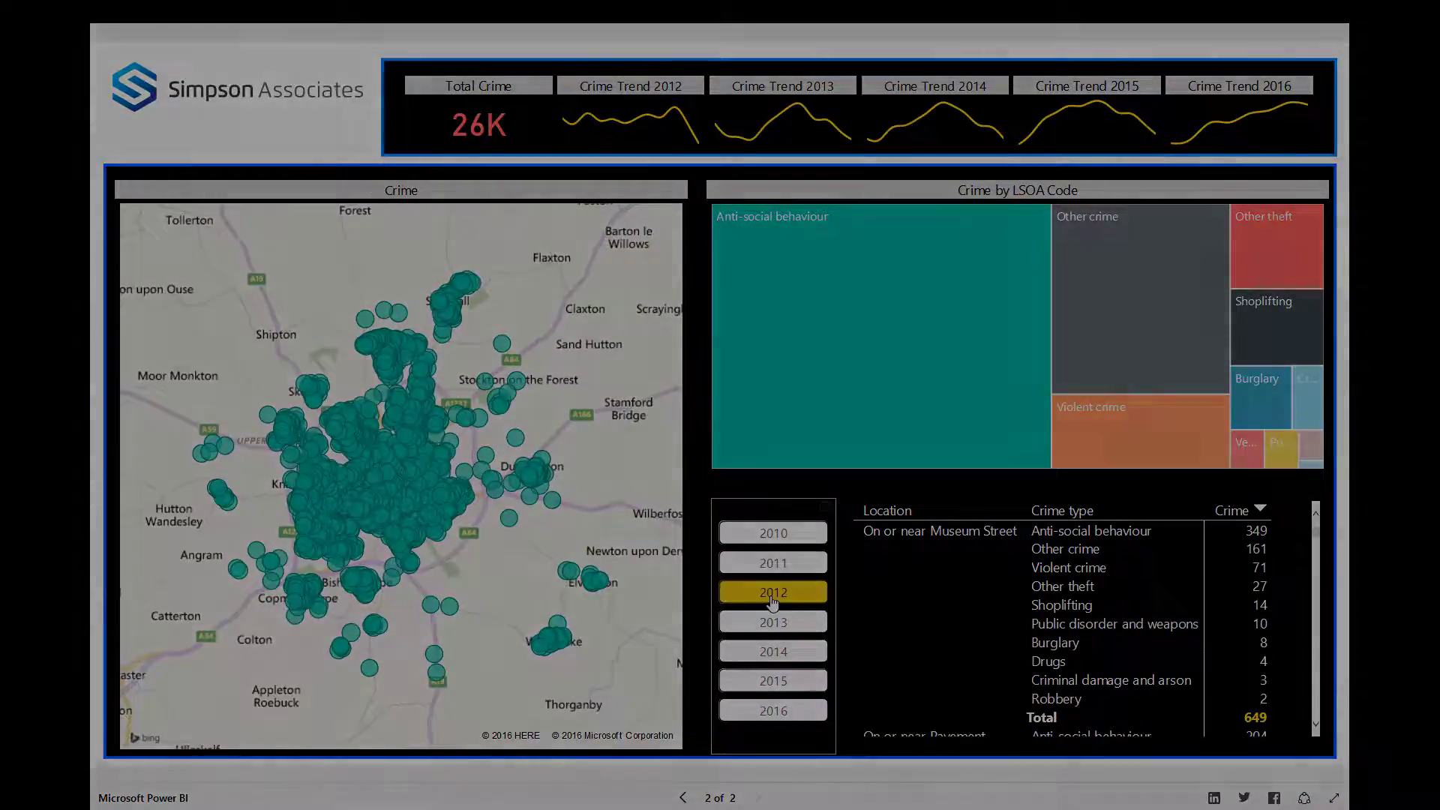
{"action": "left_click", "coordinate": [776, 627]}
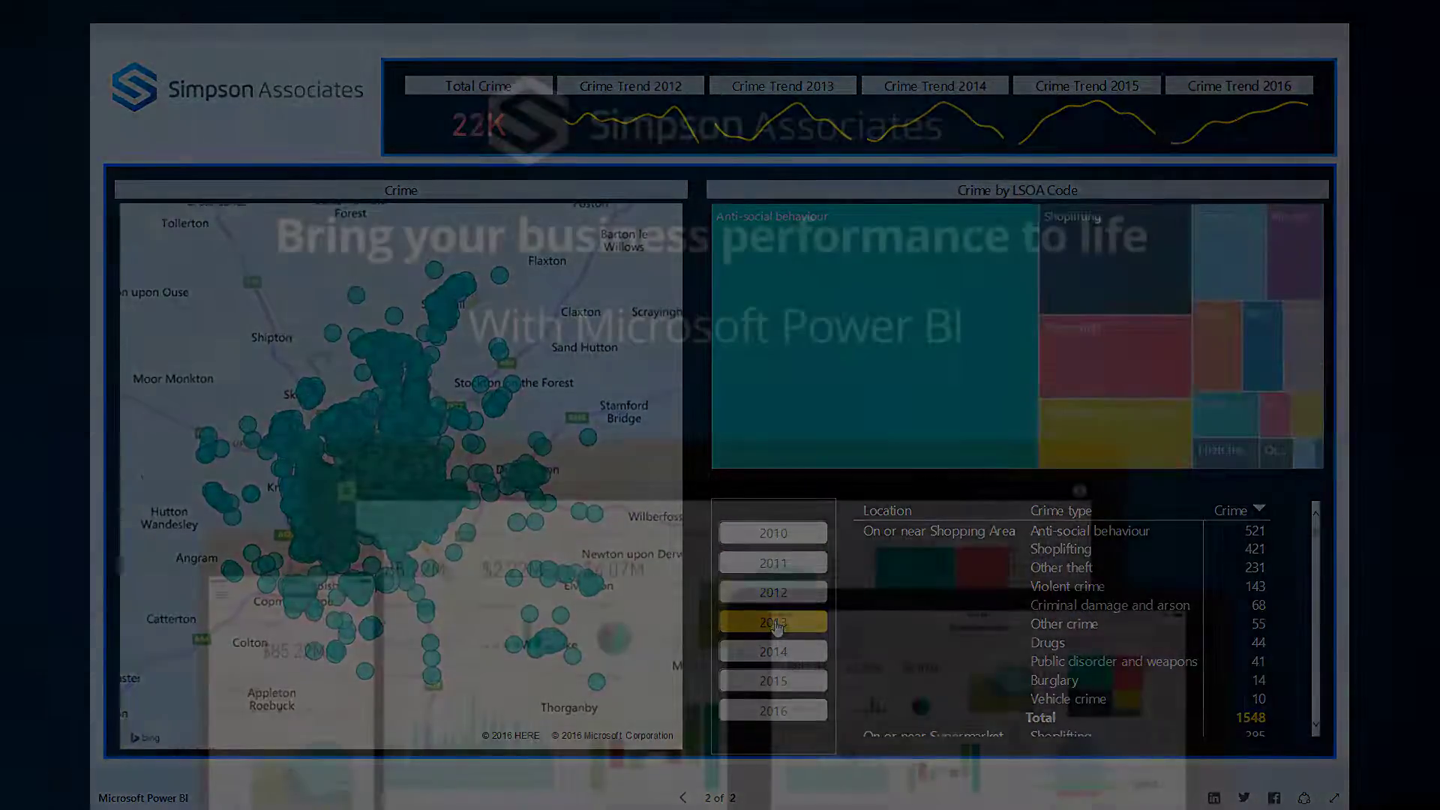